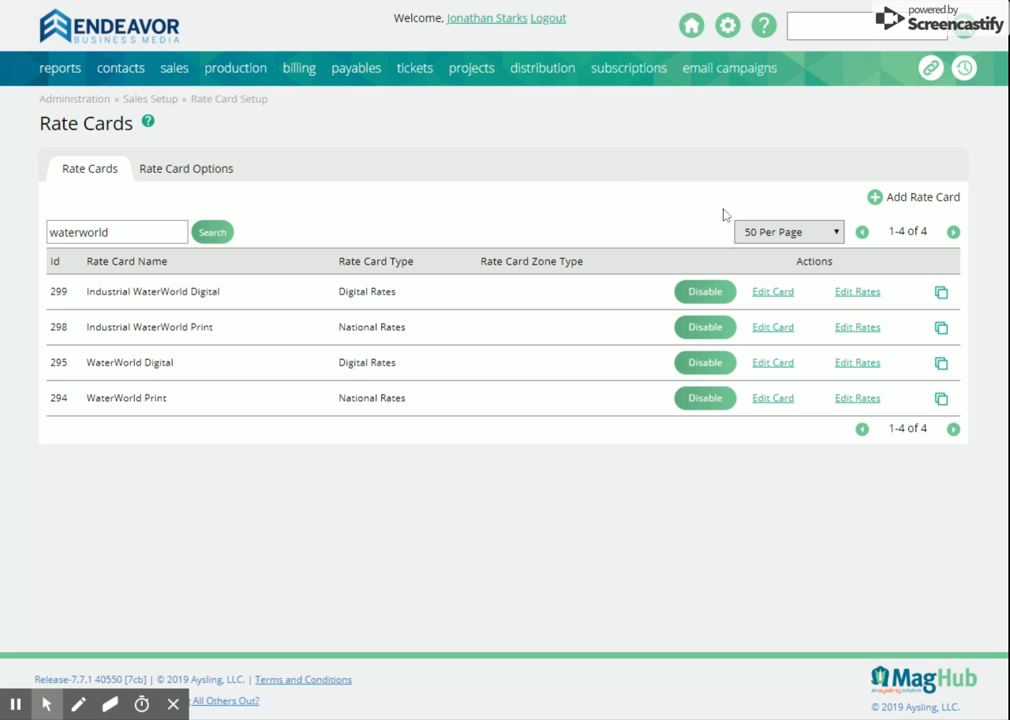
Step: Open the Publication & Issue Setup page and search the publications for "waterworld"
{"action": "mouse_move", "coordinate": [729, 31]}
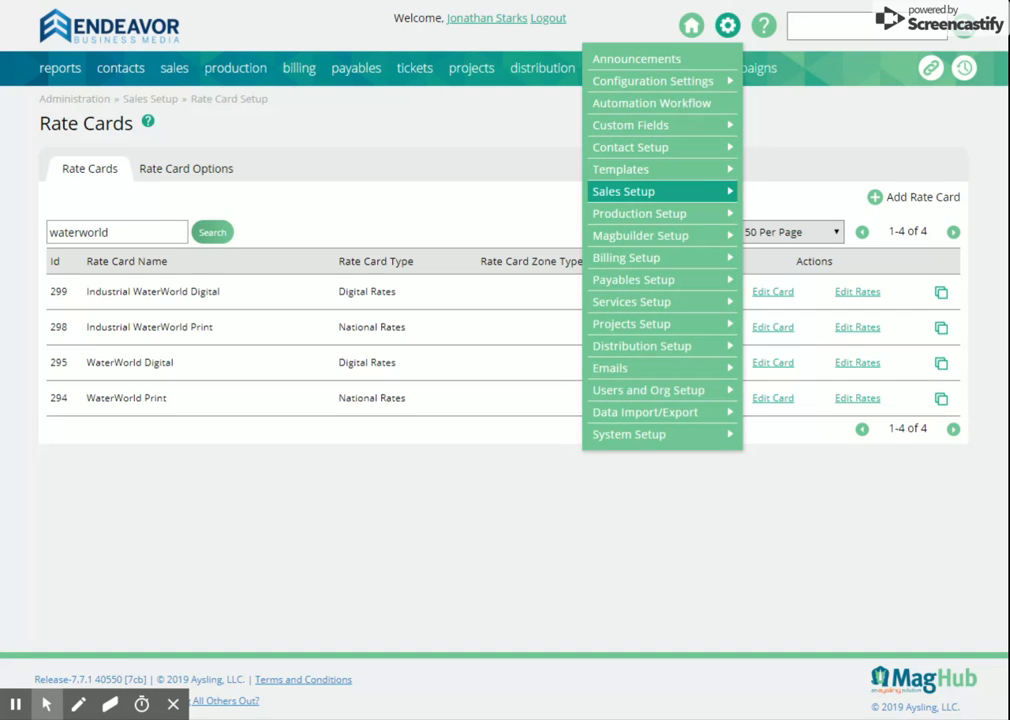
{"action": "mouse_move", "coordinate": [699, 133]}
{"action": "mouse_move", "coordinate": [700, 216]}
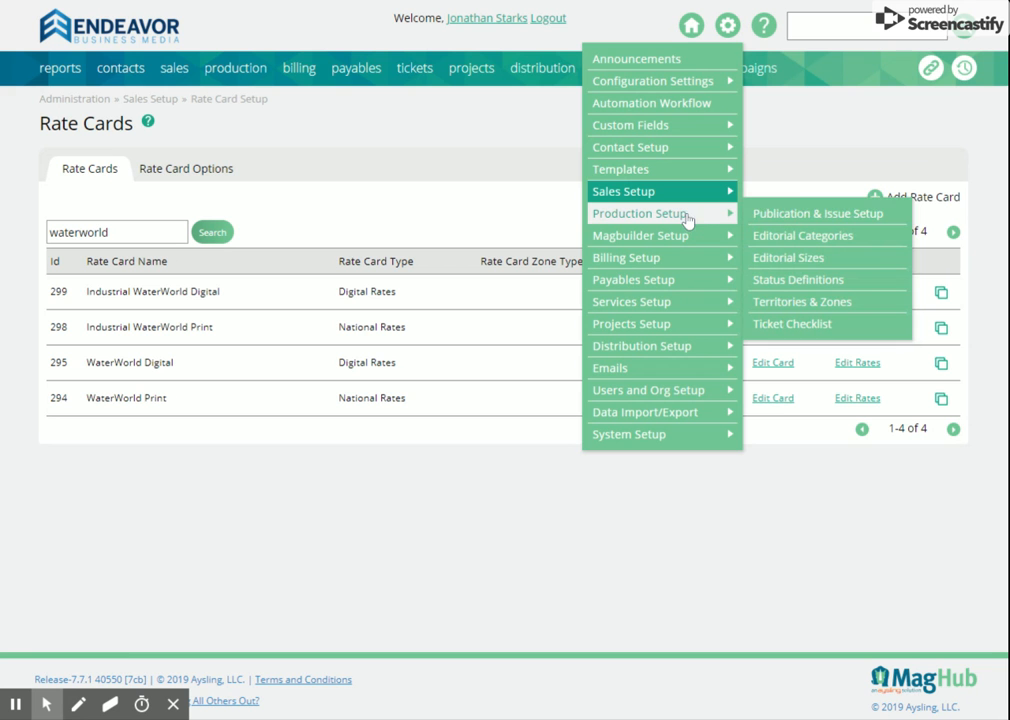
{"action": "left_click", "coordinate": [780, 216]}
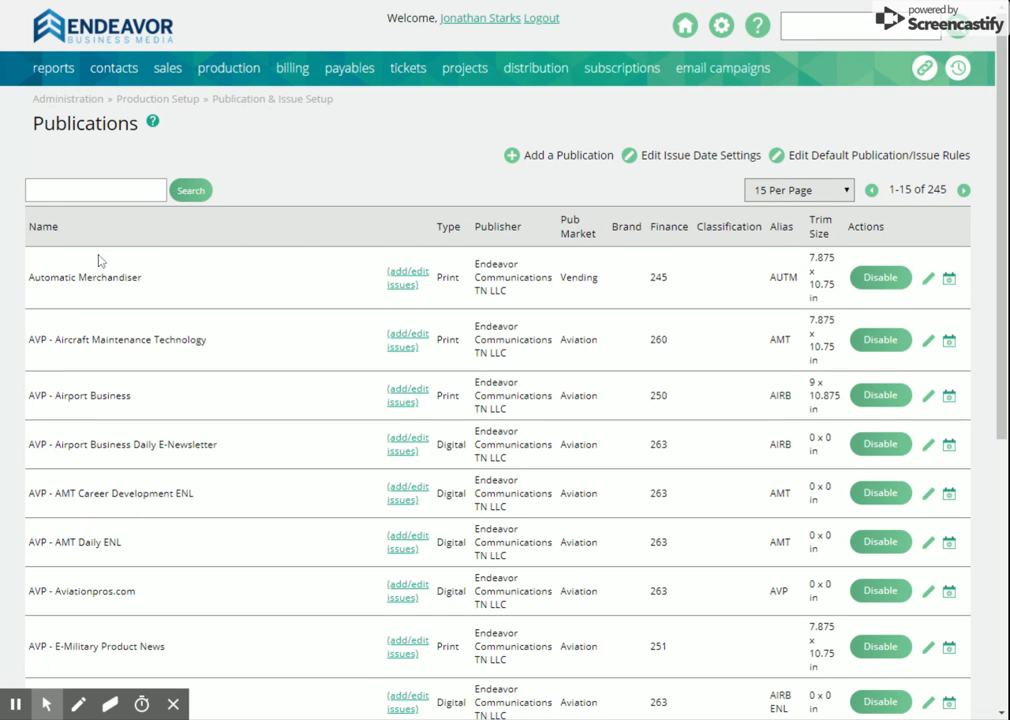
{"action": "left_click", "coordinate": [128, 189]}
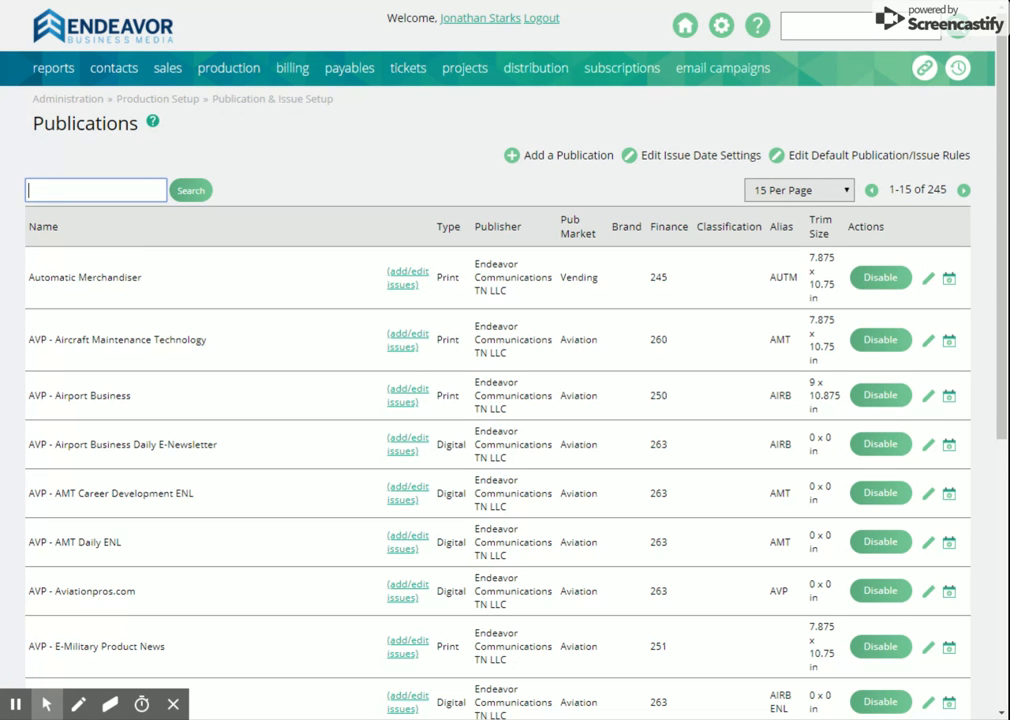
{"action": "type", "text": "waterworld"}
{"action": "key", "text": "Return"}
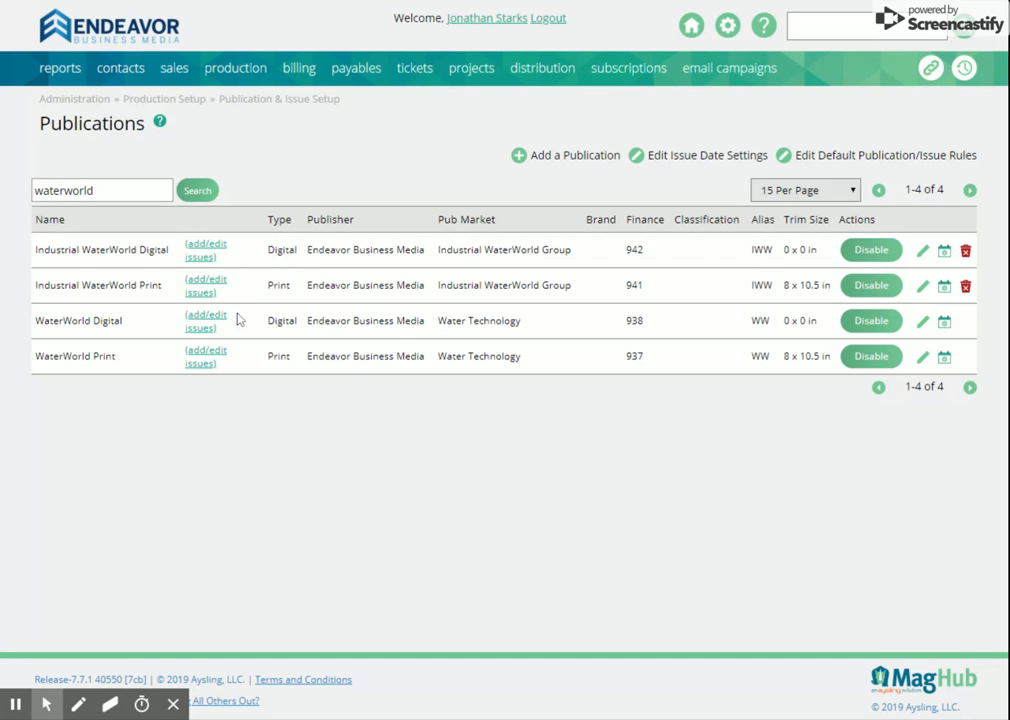
Step: Review the edit settings of the Industrial WaterWorld Print publication without saving, and open its volumes and issues list
{"action": "left_click", "coordinate": [921, 290]}
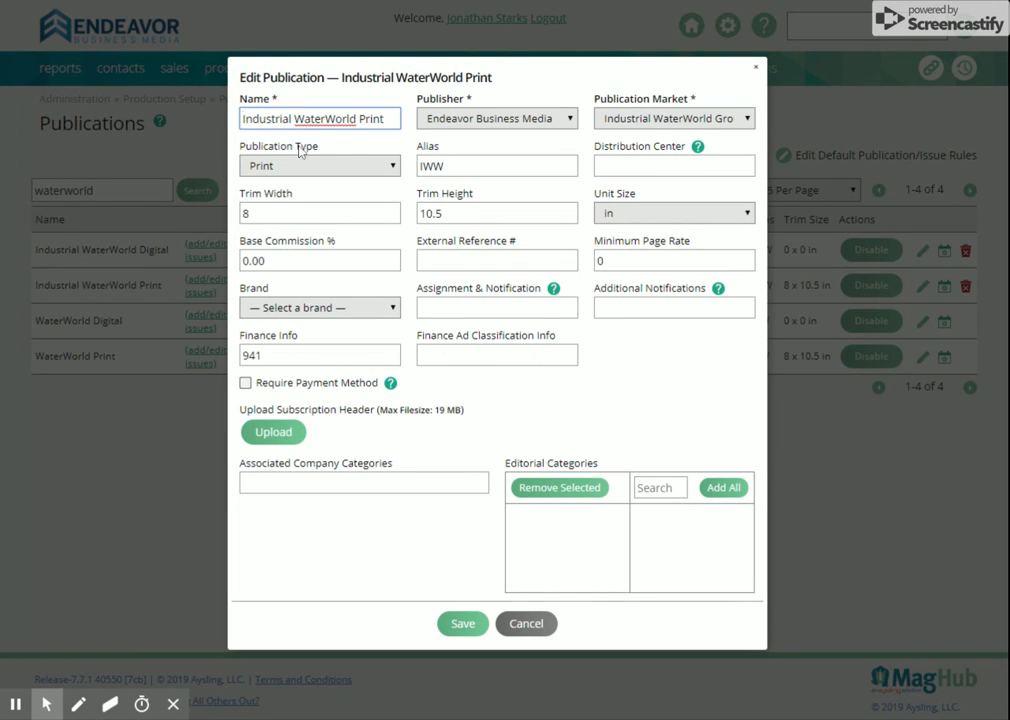
{"action": "left_click", "coordinate": [538, 626]}
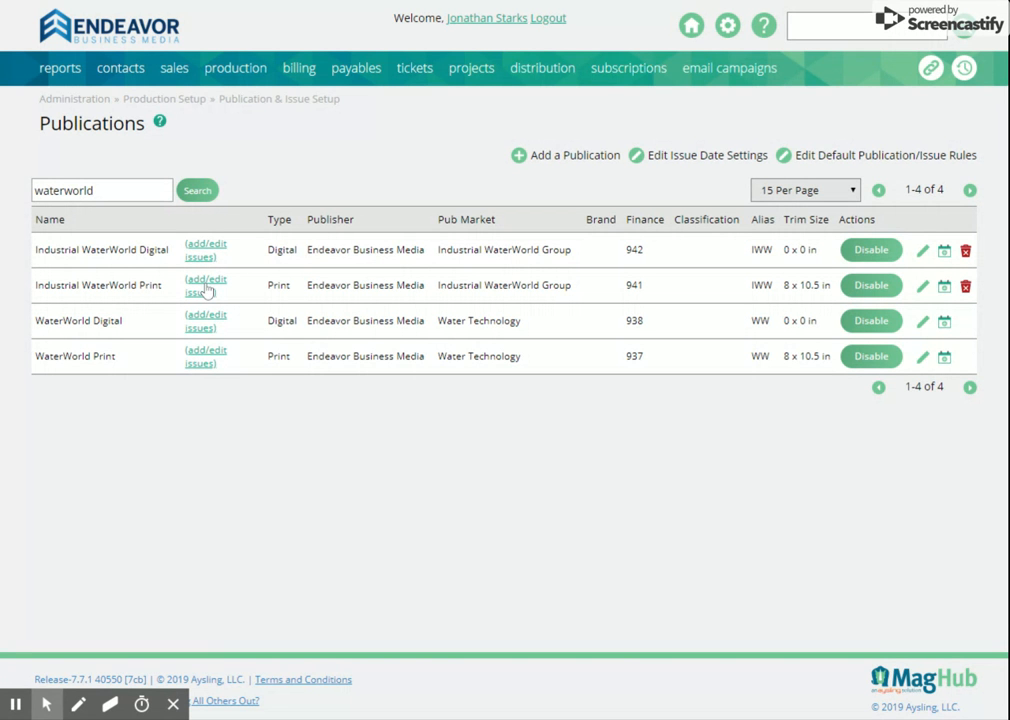
{"action": "left_click", "coordinate": [205, 288]}
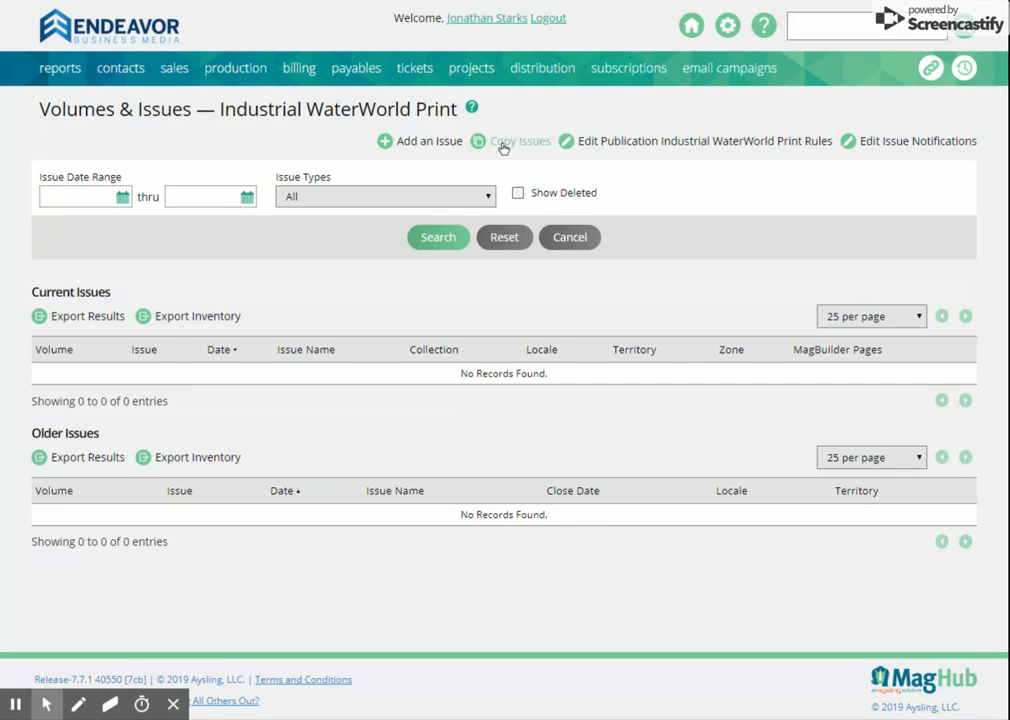
Step: Draft a new issue named "Health IT Summit - July 2019" with a reporting date of 07/31/2019, and cancel it
{"action": "left_click", "coordinate": [456, 141]}
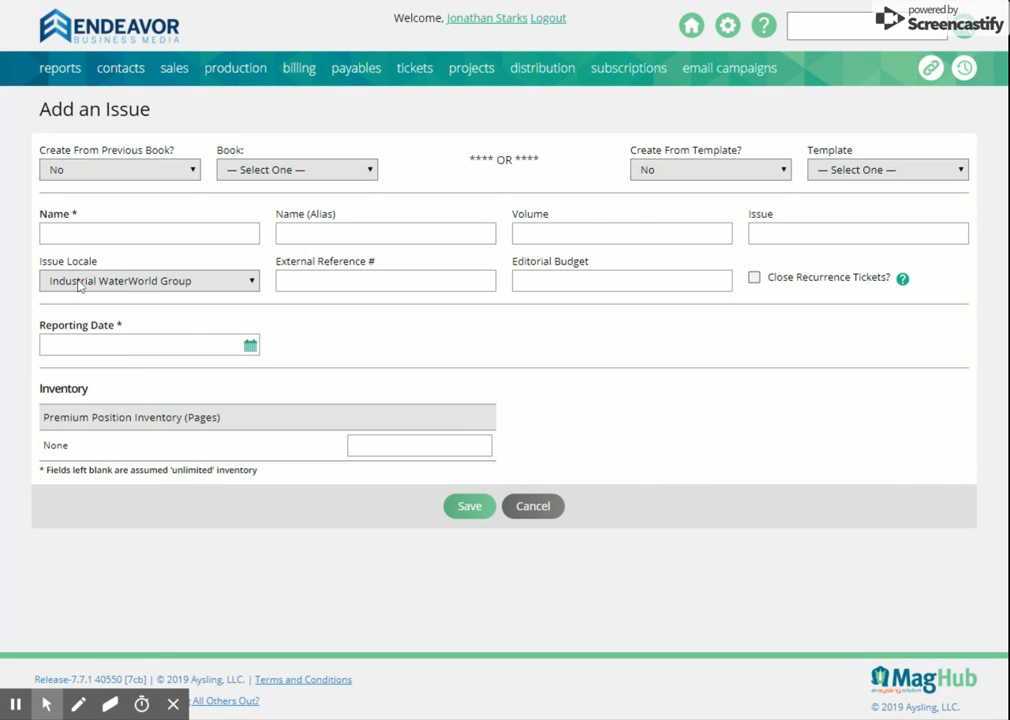
{"action": "left_click", "coordinate": [175, 233]}
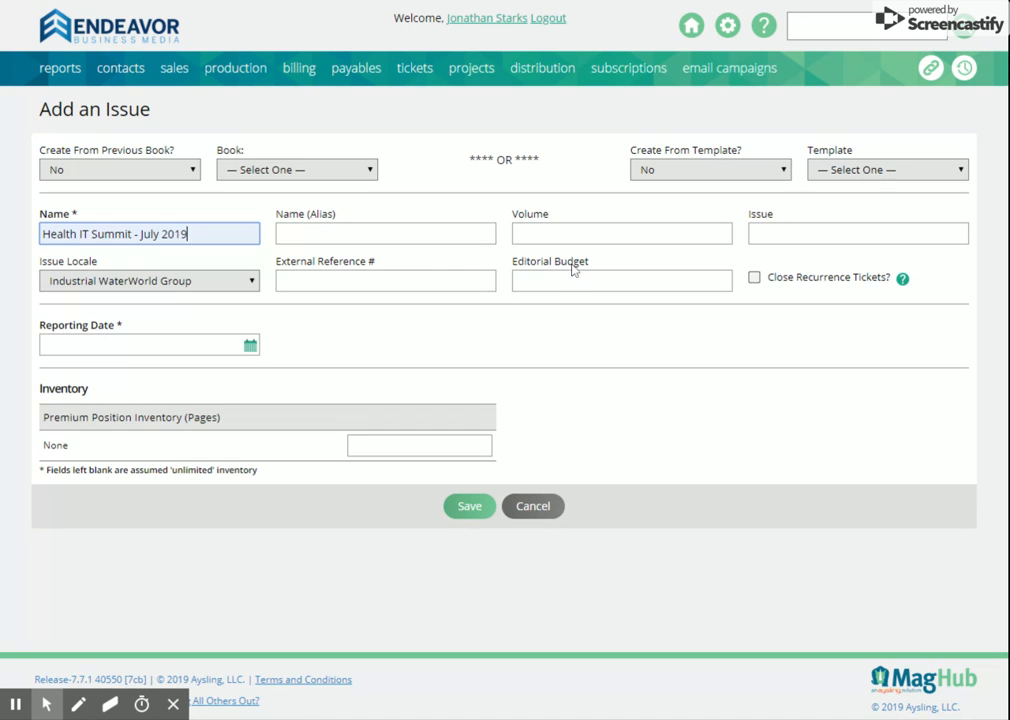
{"action": "left_click", "coordinate": [250, 346]}
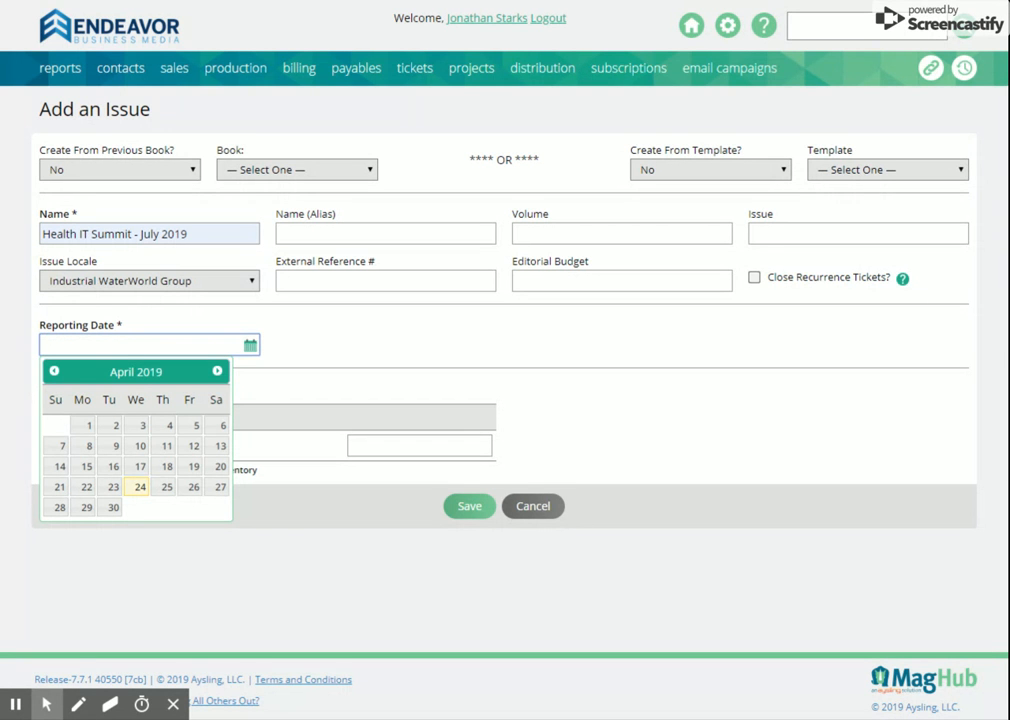
{"action": "left_click", "coordinate": [217, 371]}
{"action": "left_click", "coordinate": [217, 371]}
{"action": "left_click", "coordinate": [217, 371]}
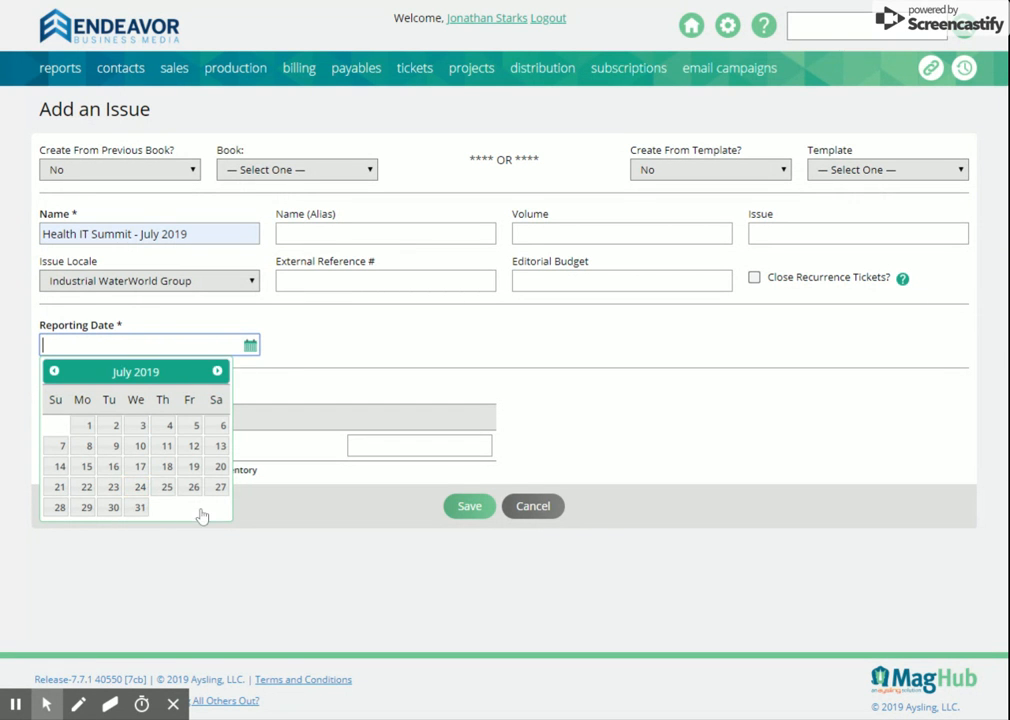
{"action": "left_click", "coordinate": [143, 512]}
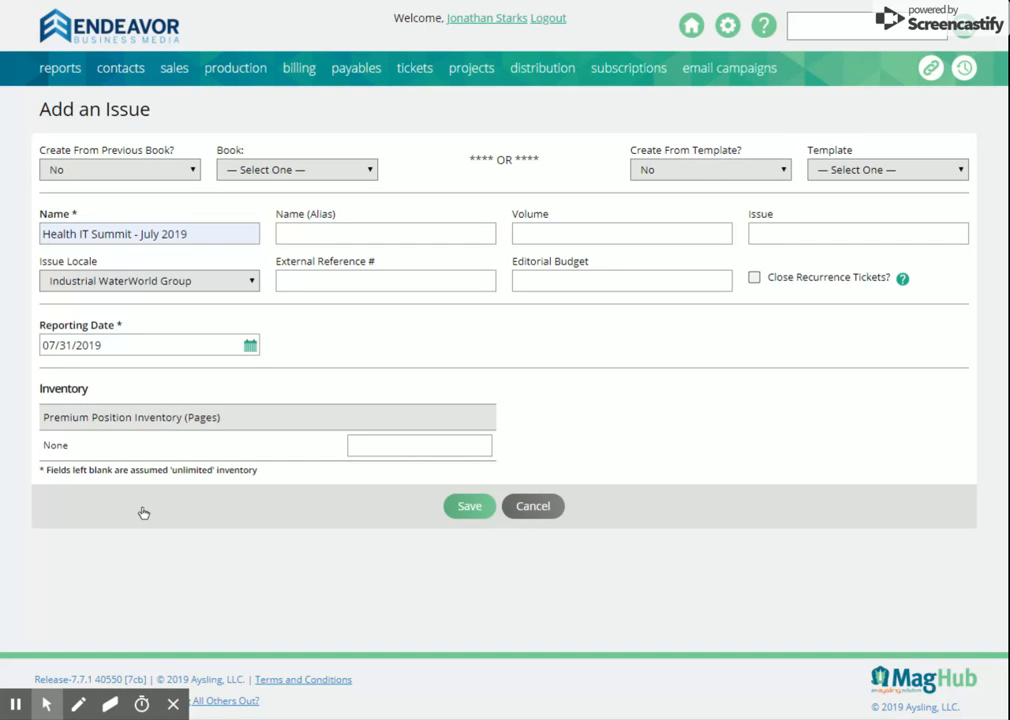
{"action": "left_click", "coordinate": [533, 508]}
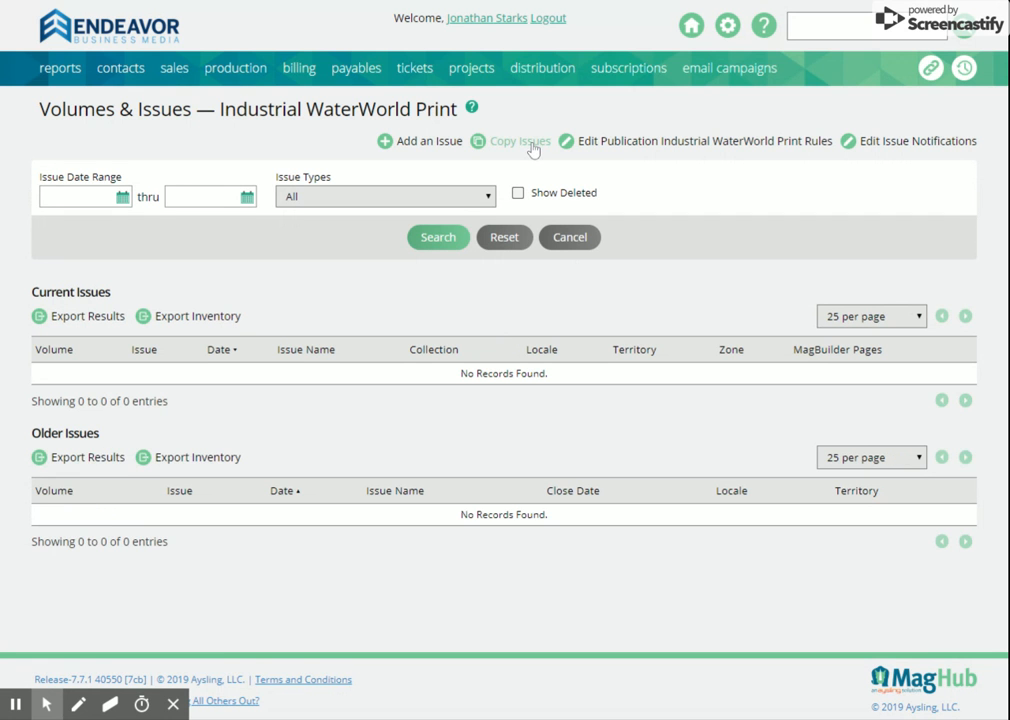
Step: Start copying the publication's issues: search without filters and choose WaterWorld Print as the publication to copy into
{"action": "left_click", "coordinate": [532, 145]}
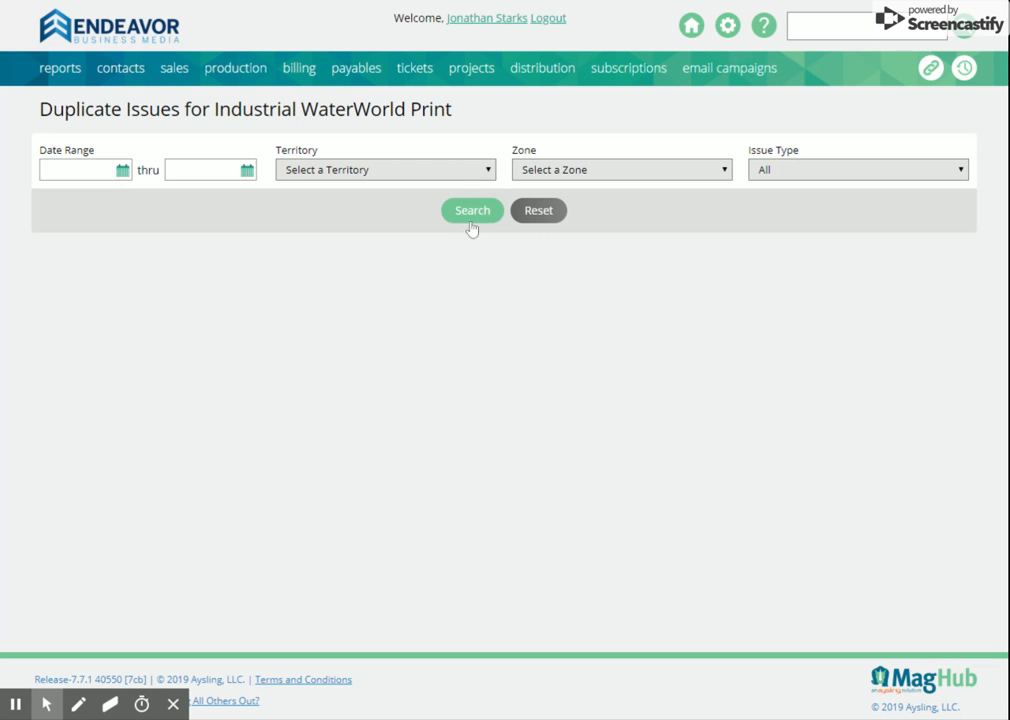
{"action": "left_click", "coordinate": [472, 222]}
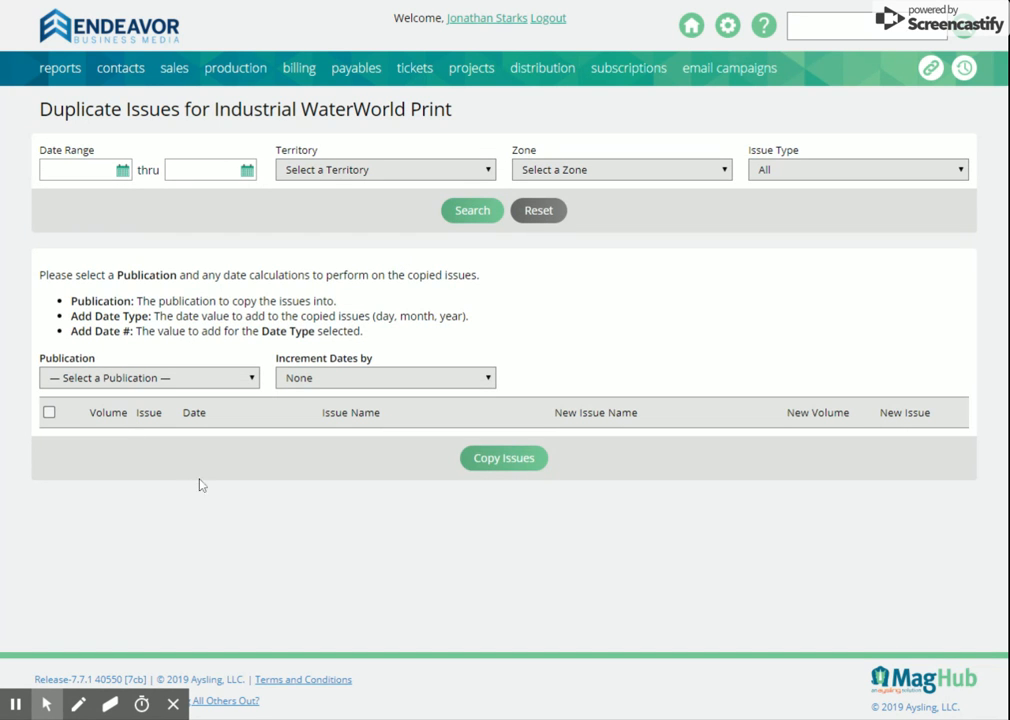
{"action": "left_click", "coordinate": [226, 386]}
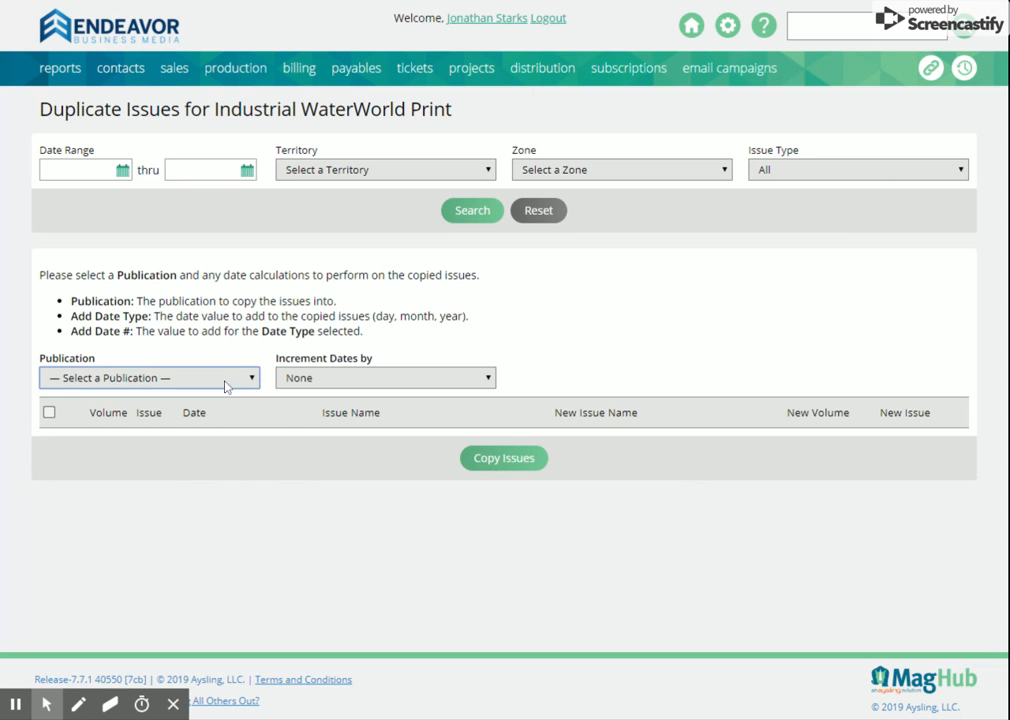
{"action": "type", "text": "wat"}
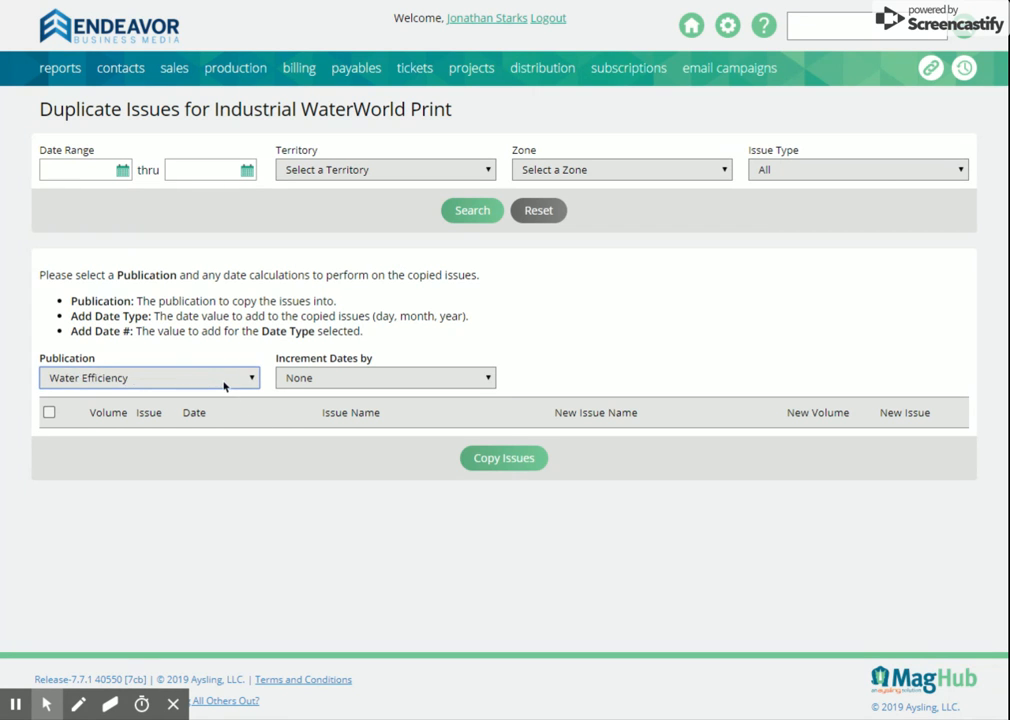
{"action": "key", "text": "Down"}
{"action": "key", "text": "Down"}
{"action": "key", "text": "Down"}
{"action": "key", "text": "Up"}
{"action": "key", "text": "Up"}
{"action": "key", "text": "Down"}
{"action": "key", "text": "Down"}
{"action": "key", "text": "Up"}
{"action": "key", "text": "Up"}
{"action": "key", "text": "Down"}
{"action": "key", "text": "Down"}
Step: Set the copied issues' dates to increment by 1 year
{"action": "left_click", "coordinate": [325, 379]}
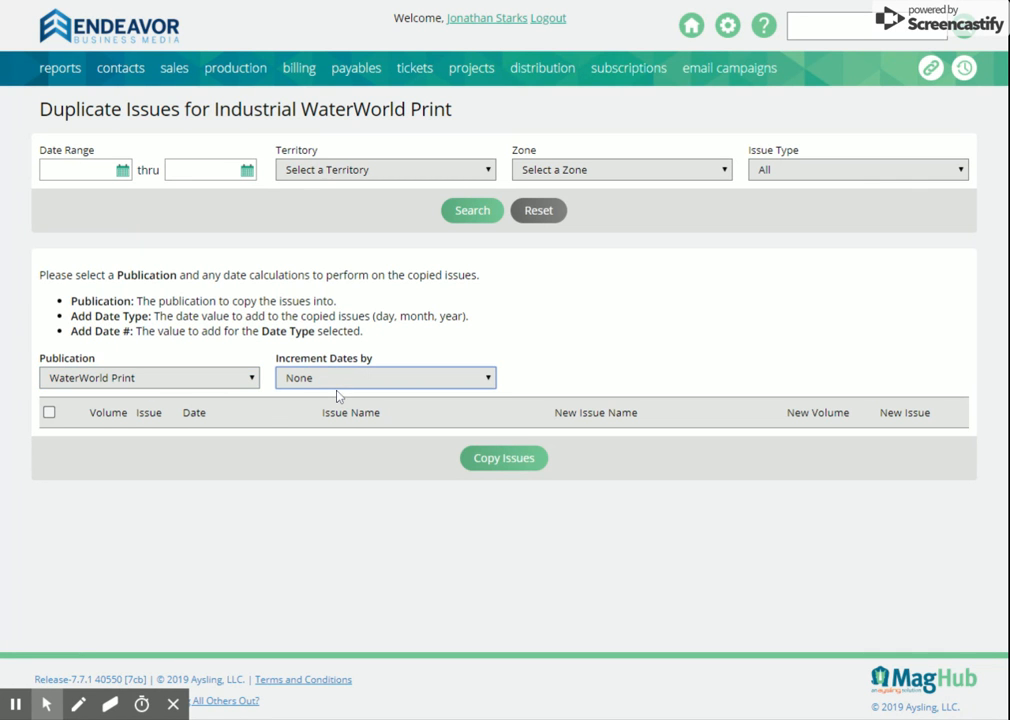
{"action": "left_click", "coordinate": [329, 465]}
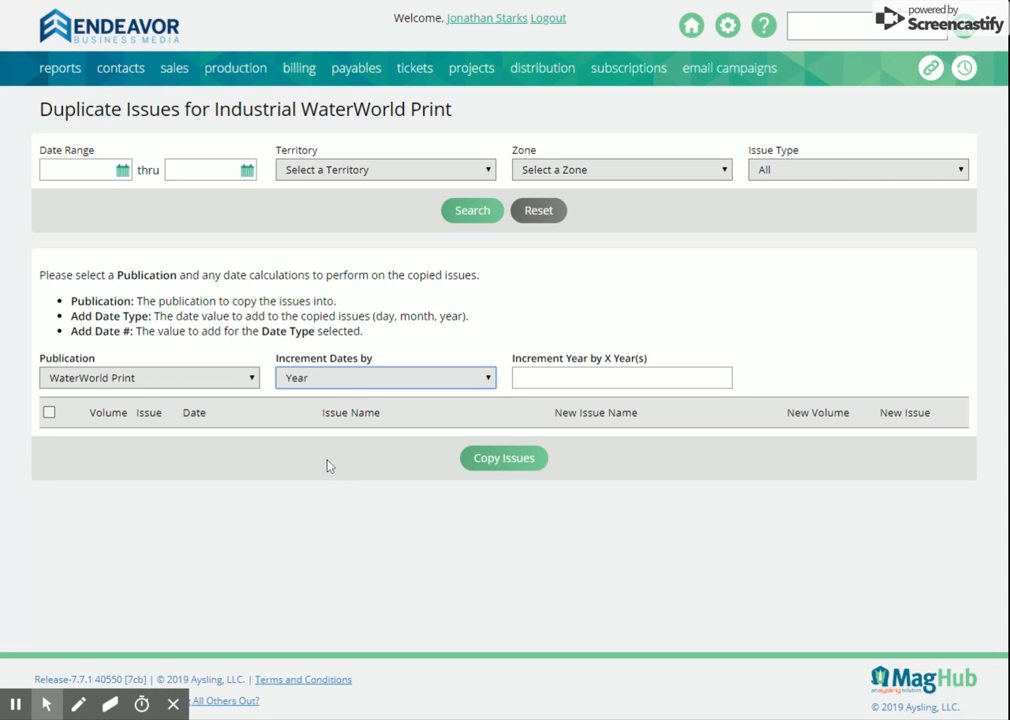
{"action": "left_click", "coordinate": [701, 374]}
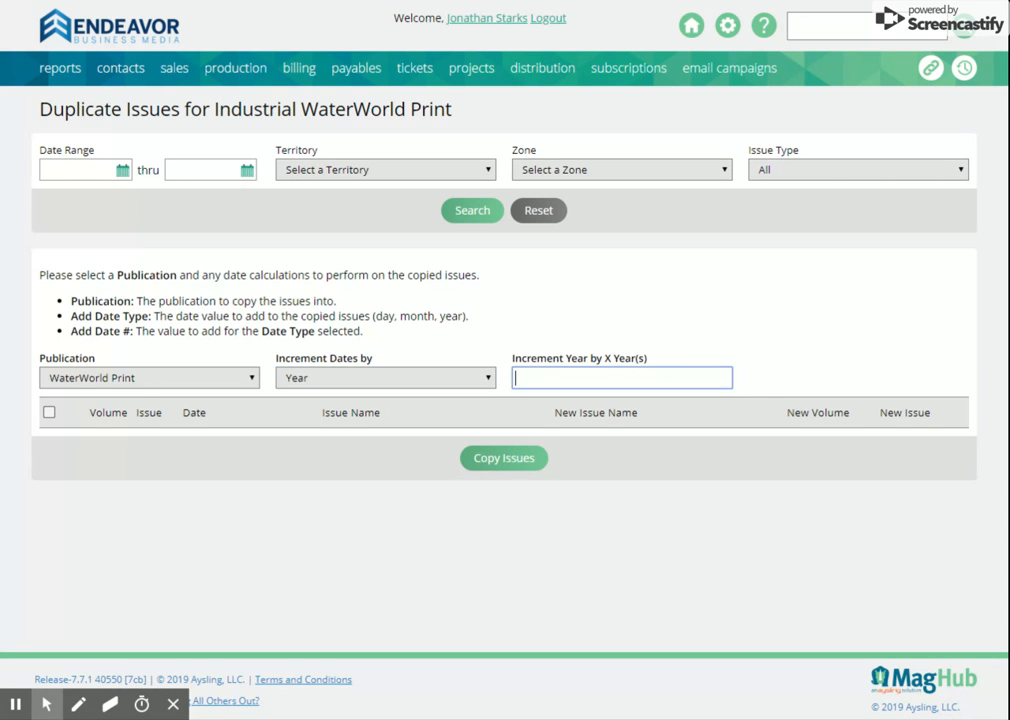
{"action": "type", "text": "1"}
Step: Open the Rate Card Setup page and search the rate cards for "water"
{"action": "mouse_move", "coordinate": [727, 32]}
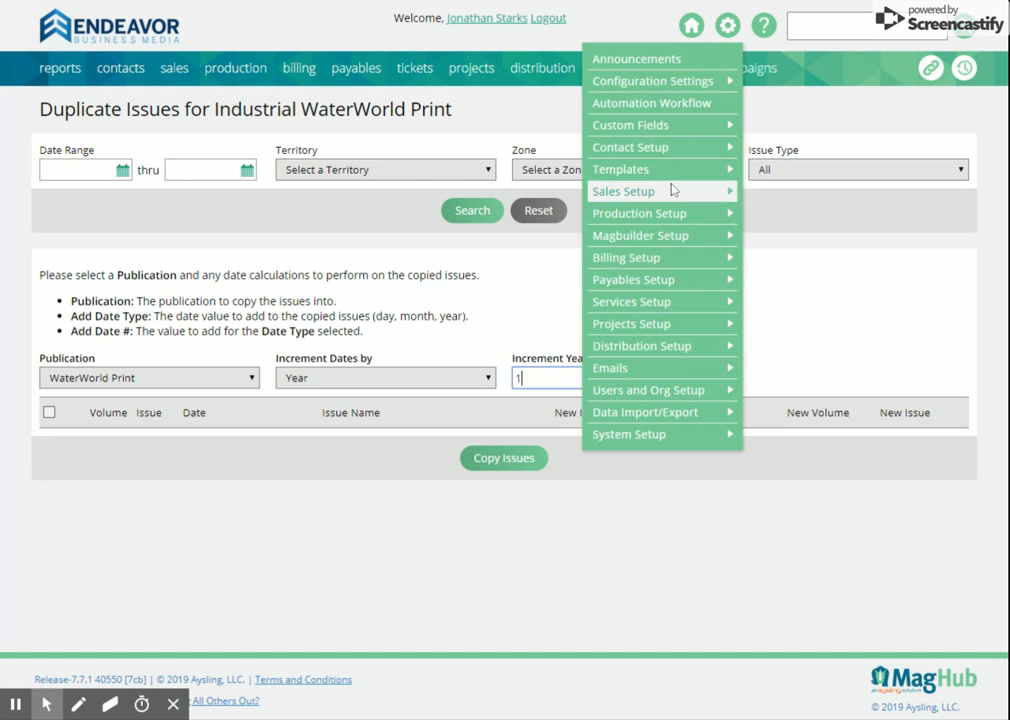
{"action": "mouse_move", "coordinate": [672, 193]}
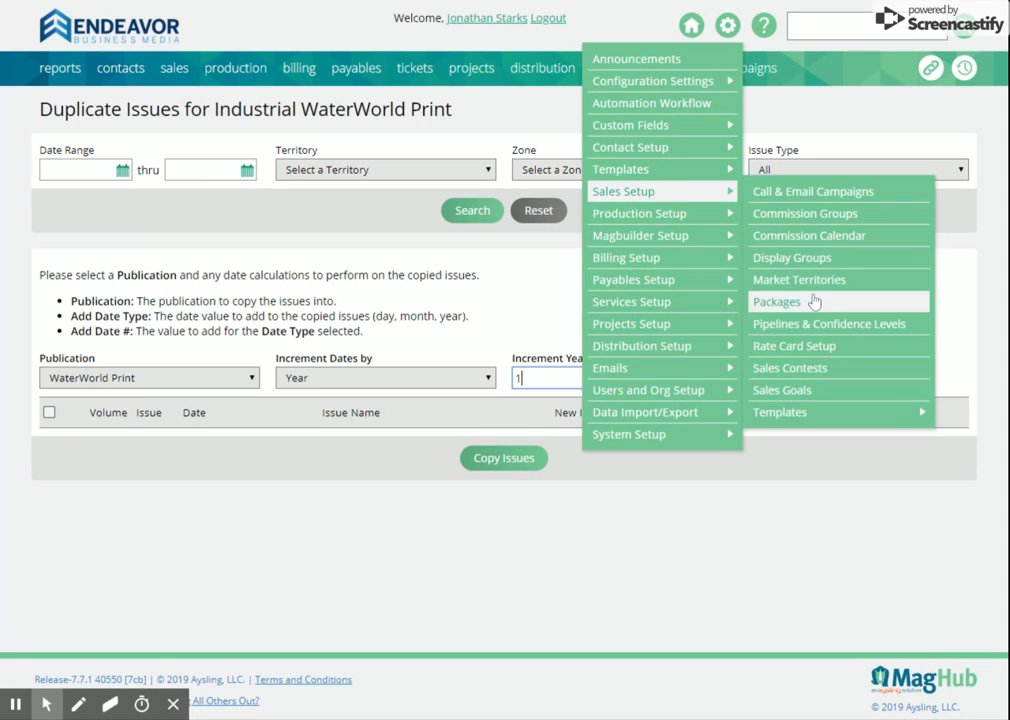
{"action": "left_click", "coordinate": [813, 347]}
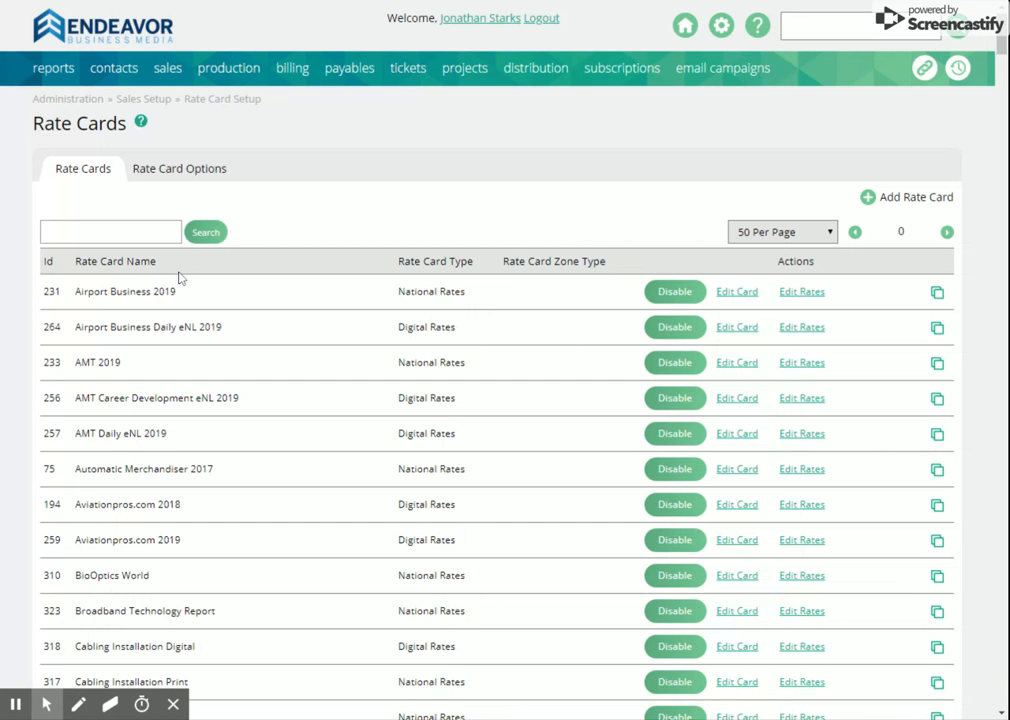
{"action": "left_click", "coordinate": [139, 232]}
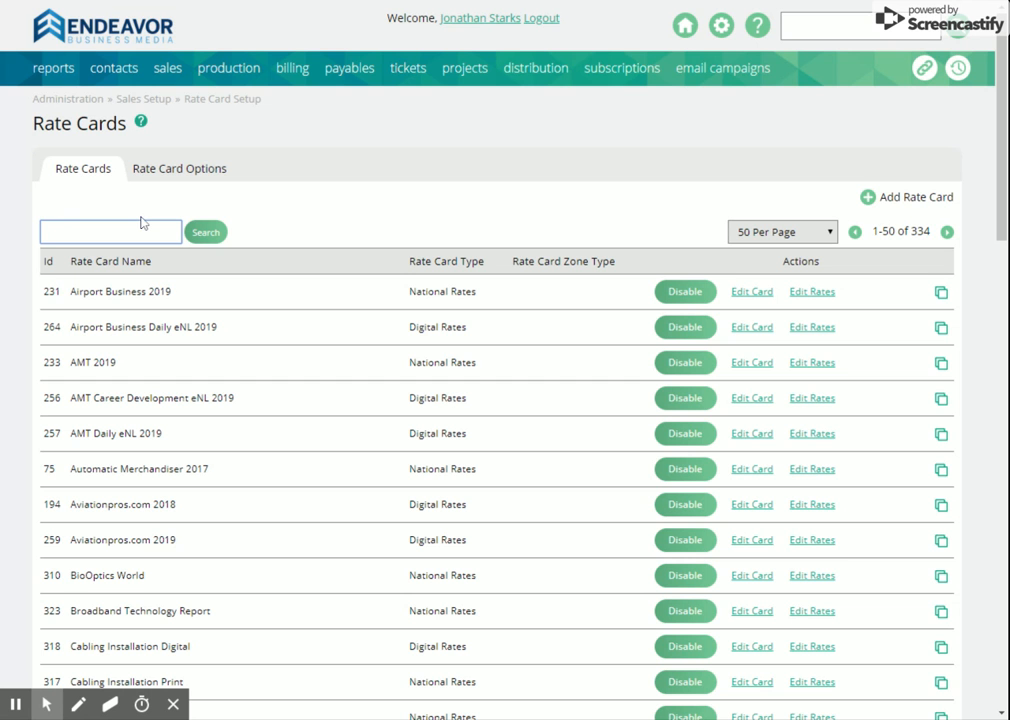
{"action": "type", "text": "water"}
{"action": "key", "text": "Return"}
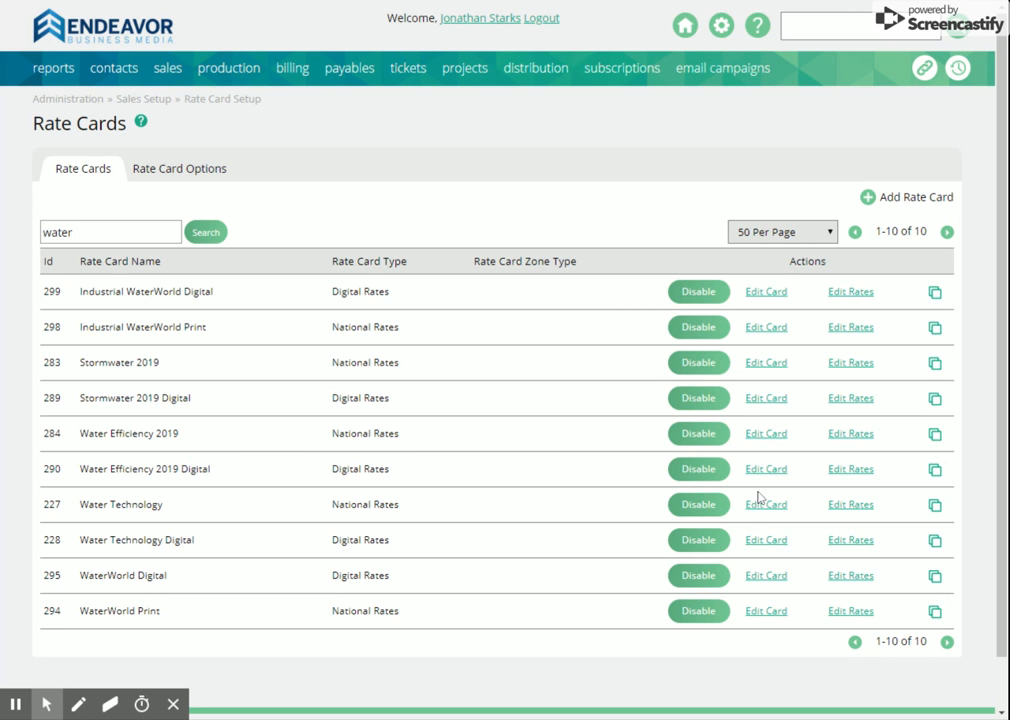
Step: Examine the WaterWorld Print rate card's settings, including its full frequency list, and close it without saving
{"action": "left_click", "coordinate": [767, 611]}
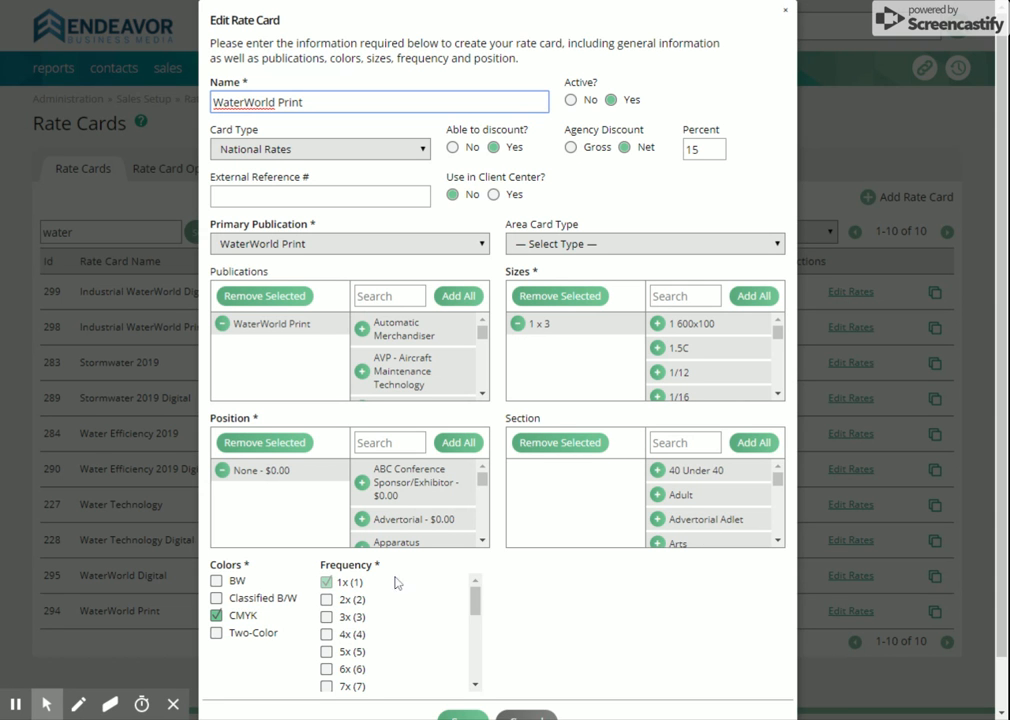
{"action": "left_click_drag", "start_coordinate": [474, 600], "coordinate": [466, 668]}
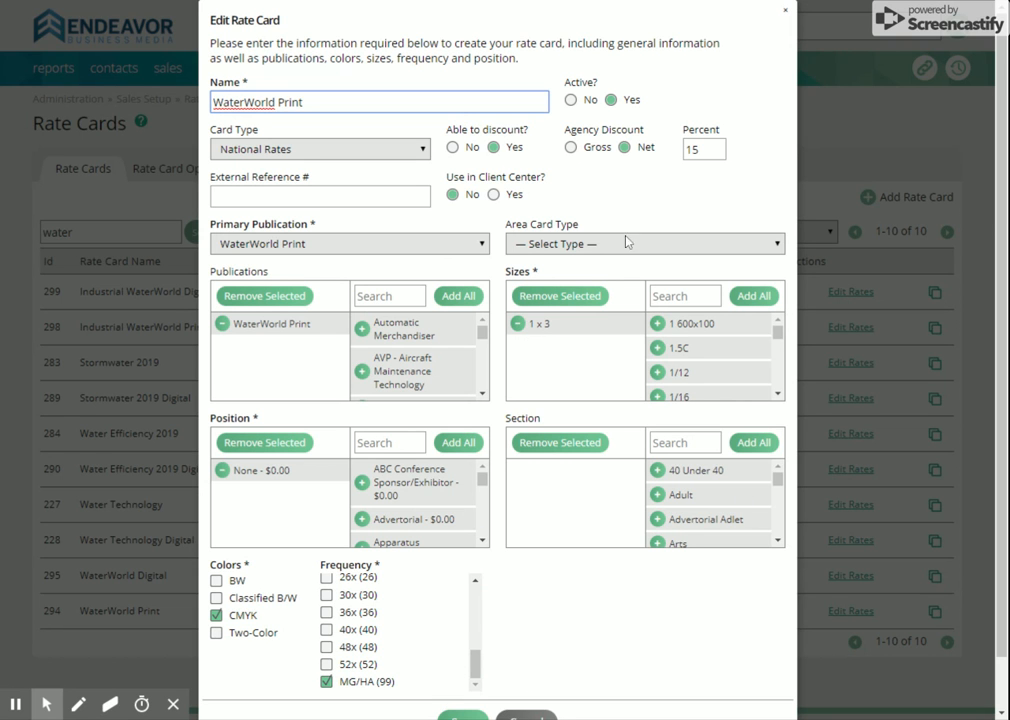
{"action": "left_click", "coordinate": [548, 712]}
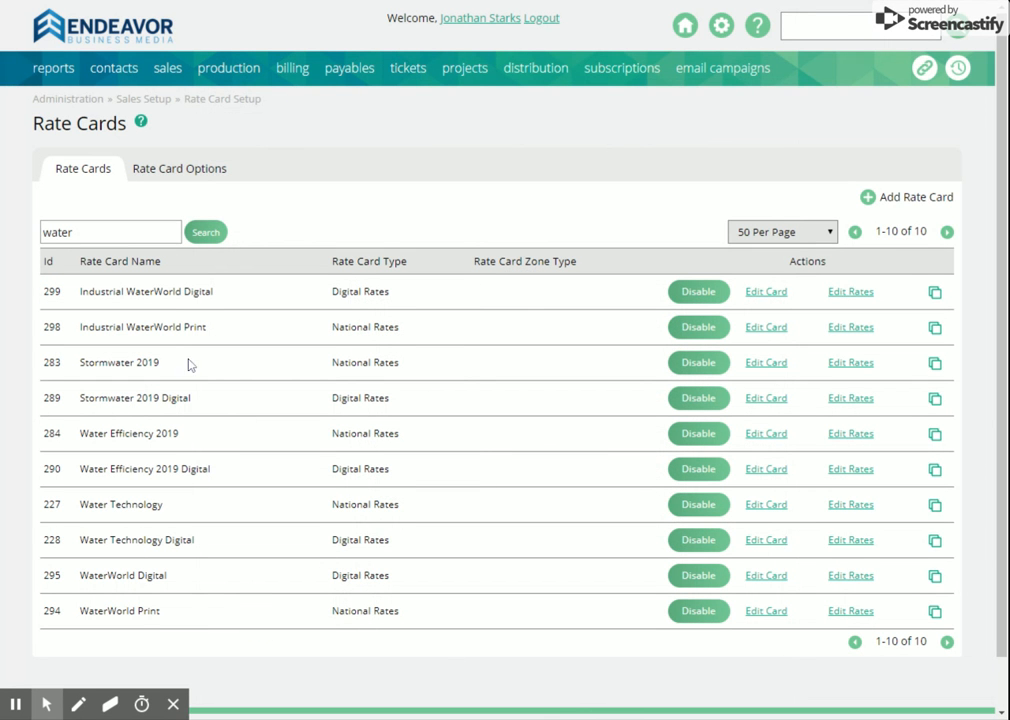
Step: Start a new print ad size in the rate card options with the name "PNW - Full Page" and alias "Pennwell Publications"
{"action": "left_click", "coordinate": [167, 176]}
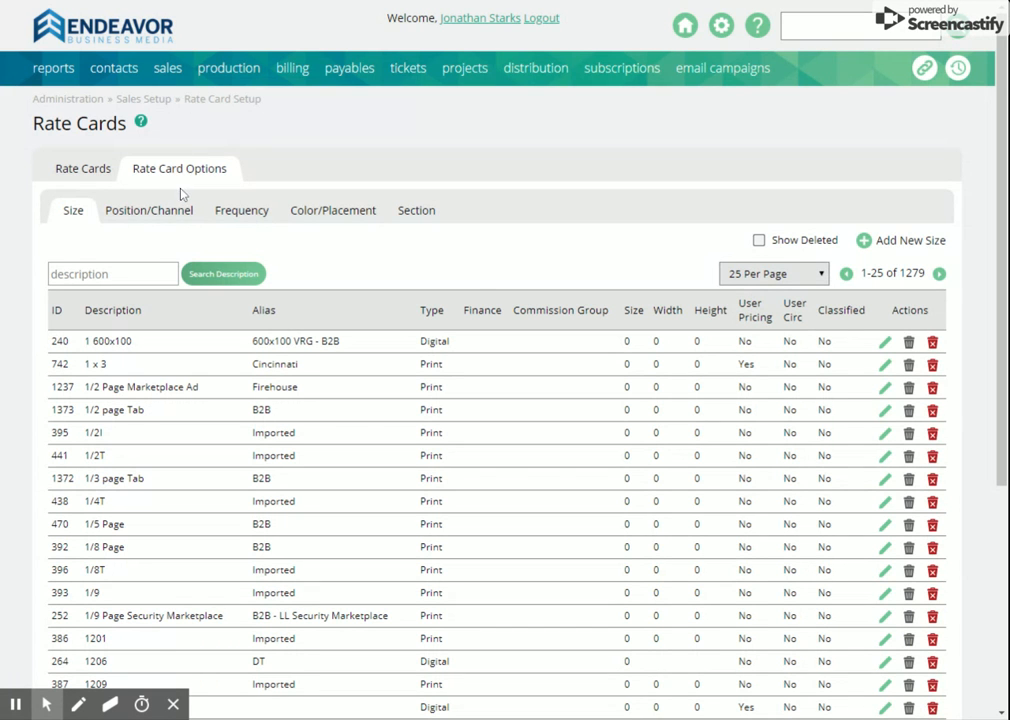
{"action": "left_click", "coordinate": [896, 243]}
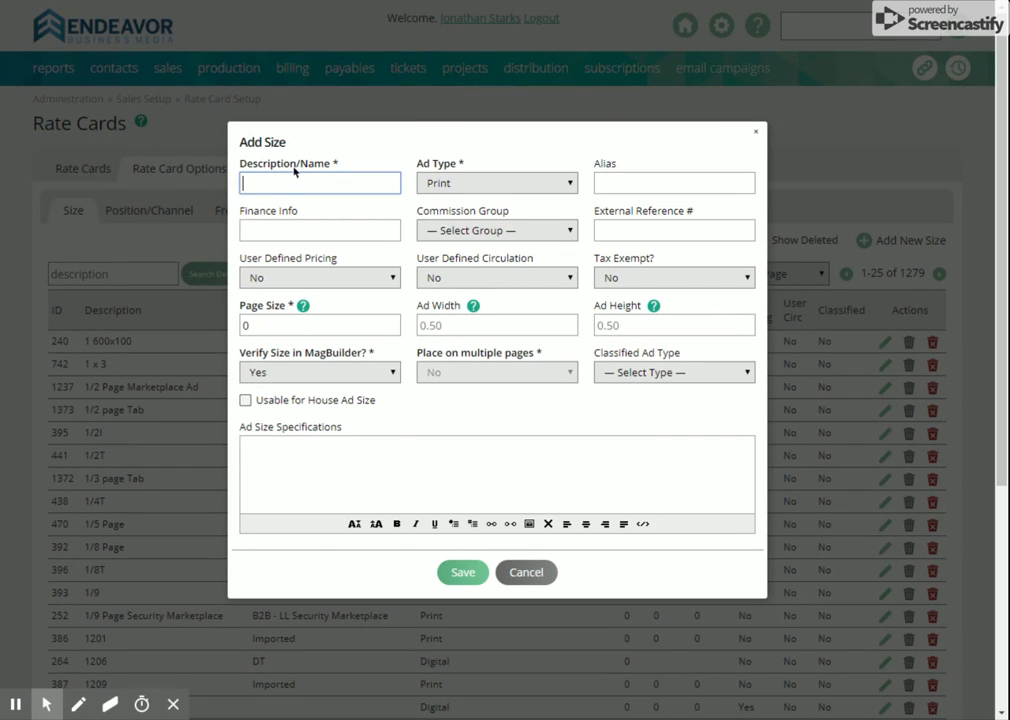
{"action": "type", "text": "PNW - Full Page"}
{"action": "left_click", "coordinate": [654, 186]}
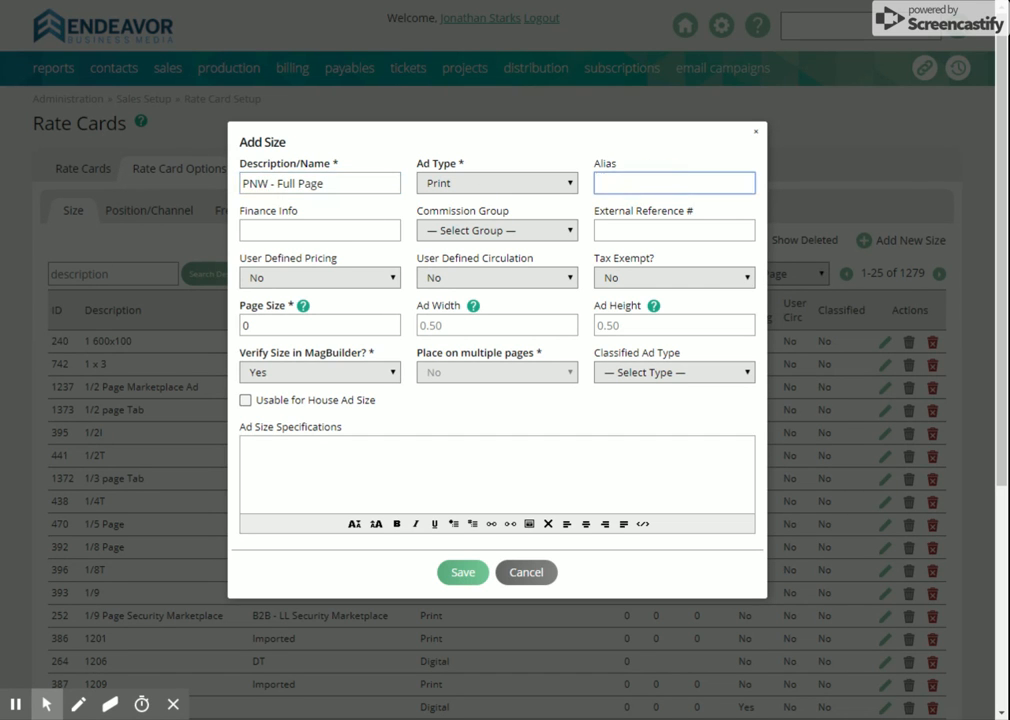
{"action": "type", "text": "Pennwell Publications"}
Step: Keep user-defined pricing at No and set the new ad size's page size to 1
{"action": "left_click", "coordinate": [370, 279]}
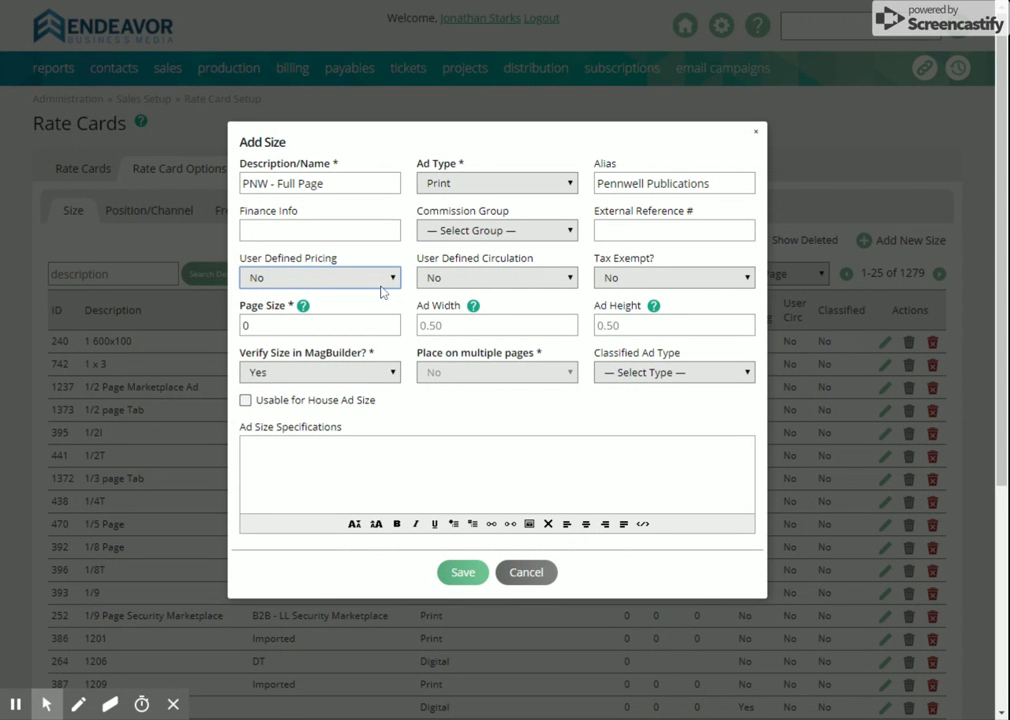
{"action": "left_click", "coordinate": [383, 251]}
{"action": "mouse_move", "coordinate": [302, 312]}
{"action": "left_click", "coordinate": [292, 326]}
{"action": "key", "text": "BackSpace"}
{"action": "type", "text": "1"}
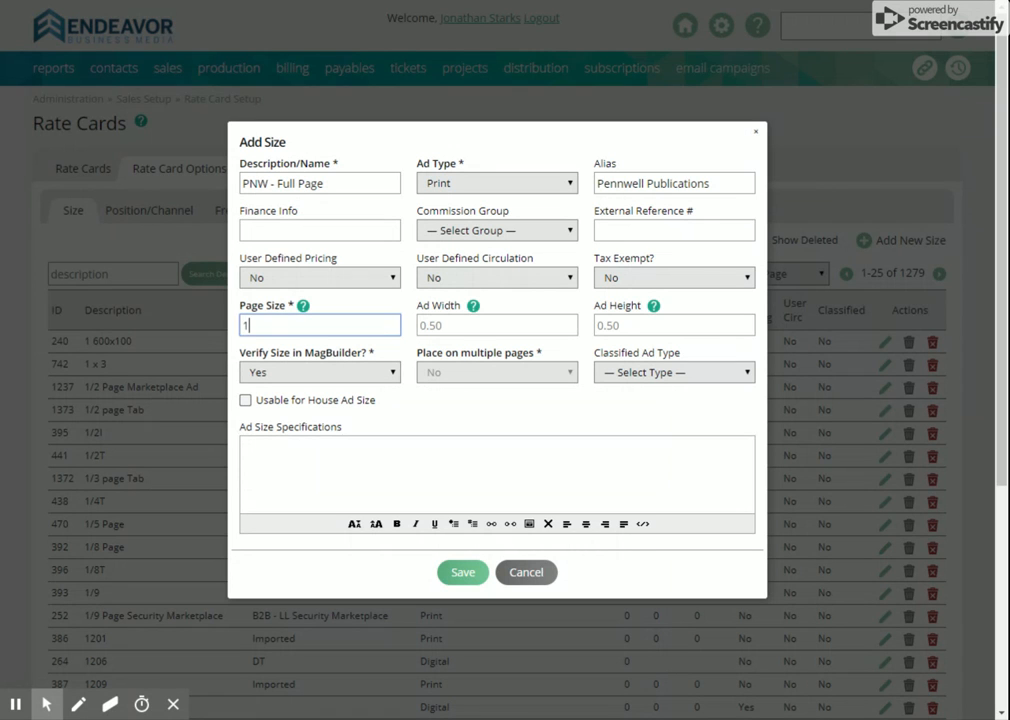
Step: Set the new ad size's width to 2 and height to .5, keeping placement on multiple pages at No
{"action": "left_click", "coordinate": [496, 326]}
{"action": "type", "text": ".54"}
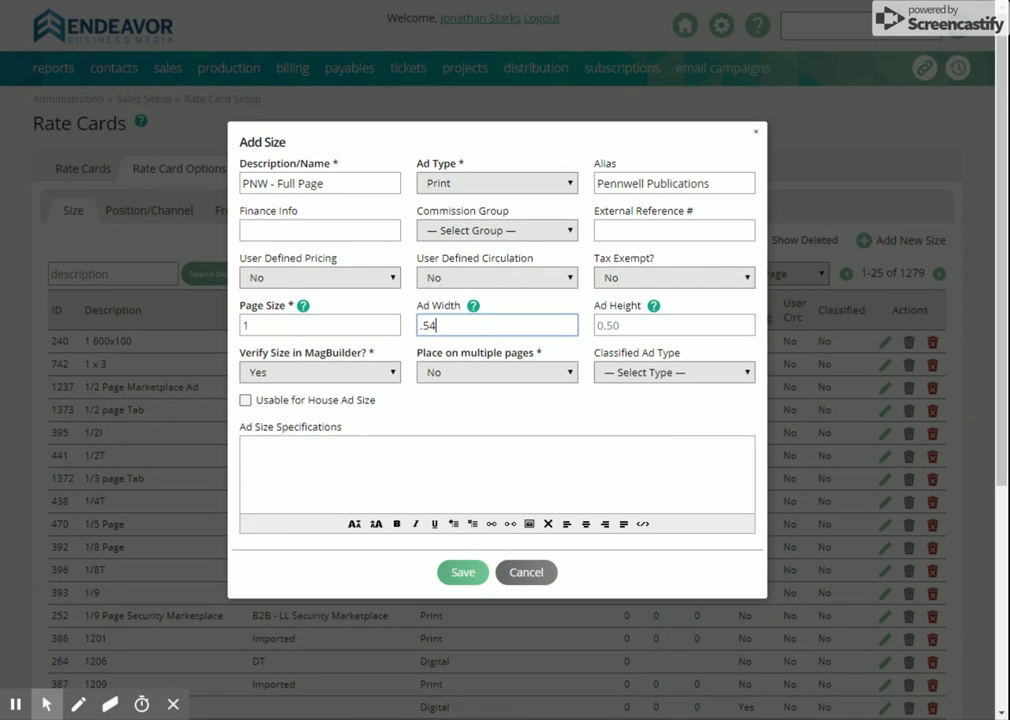
{"action": "key", "text": "BackSpace"}
{"action": "key", "text": "Tab"}
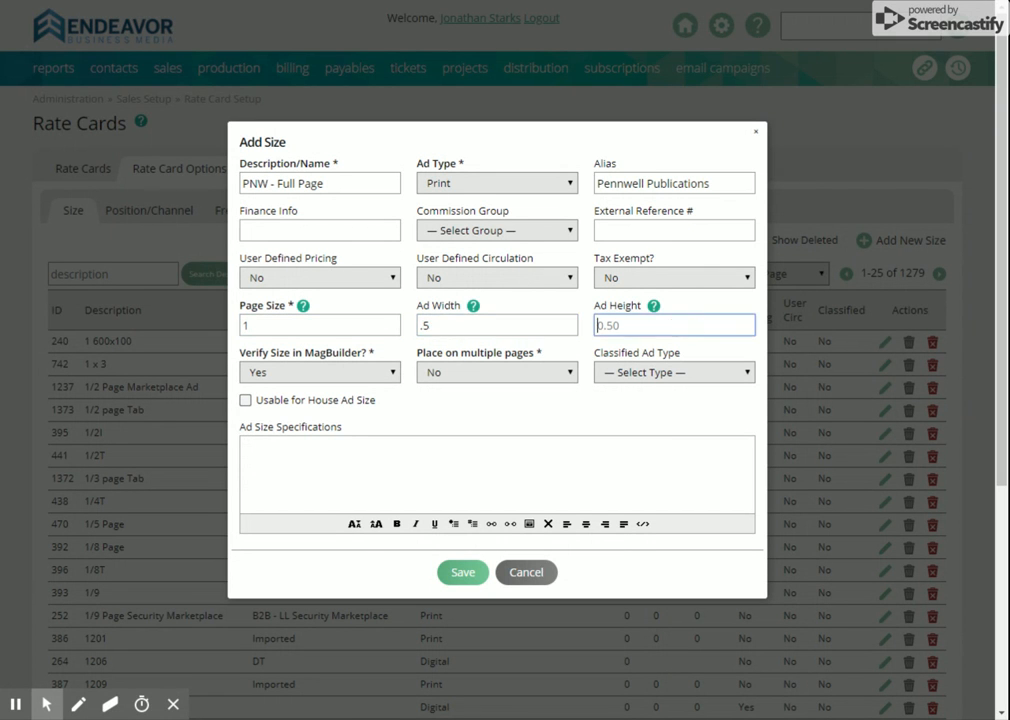
{"action": "type", "text": ".5"}
{"action": "left_click", "coordinate": [541, 374]}
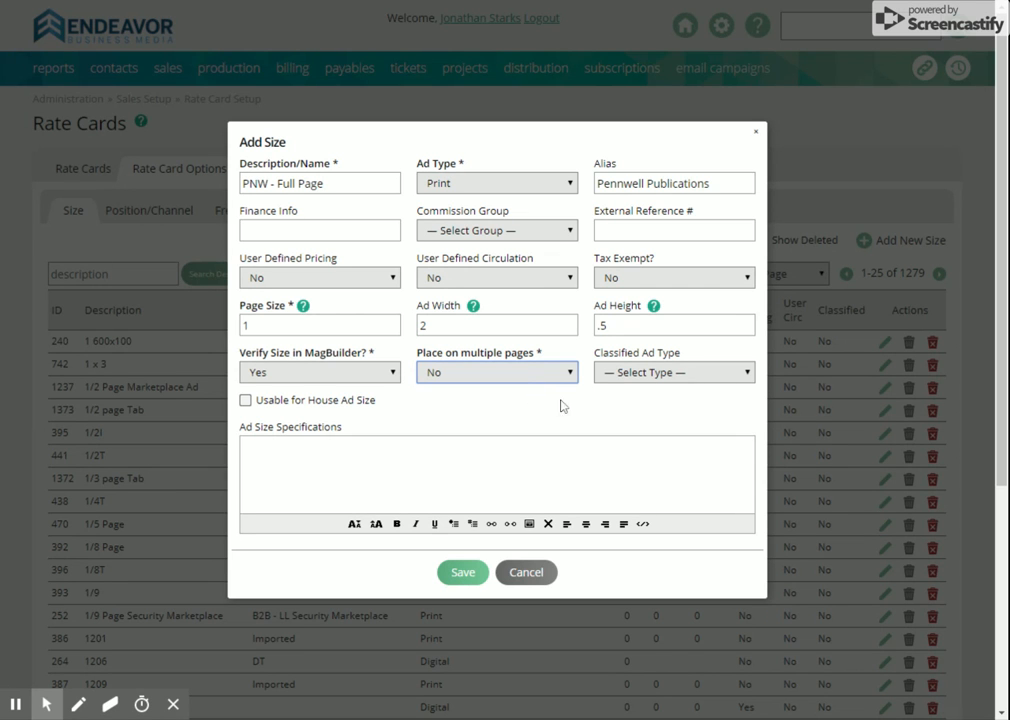
Step: Check the classified ad type choices and the house ad option, leave both unset, and discard the new ad size
{"action": "left_click", "coordinate": [663, 378]}
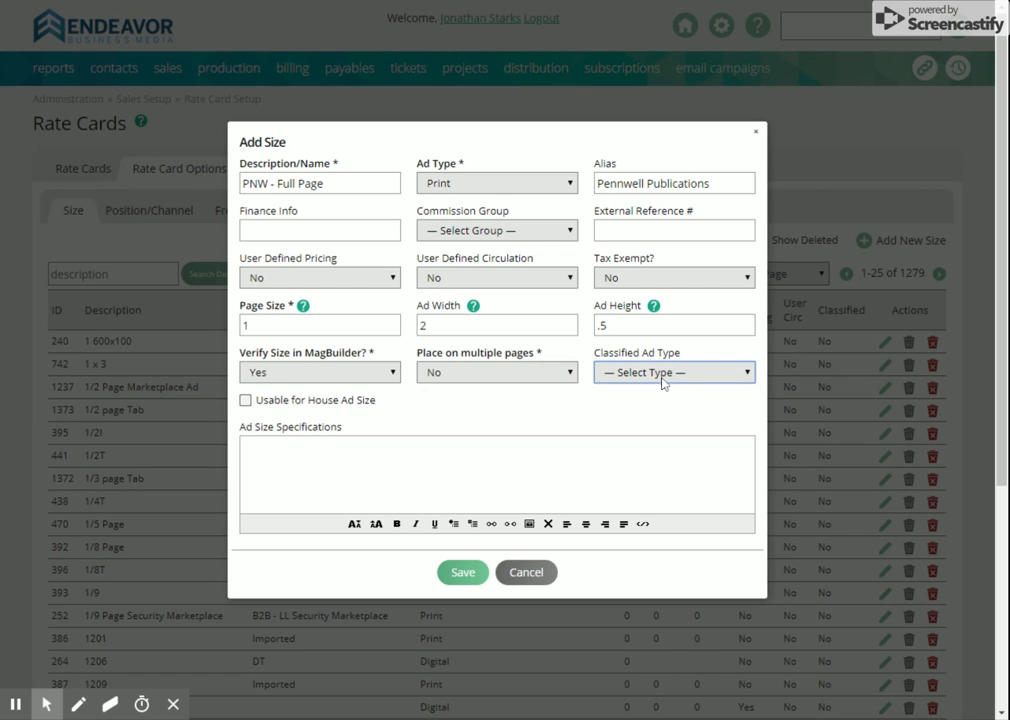
{"action": "left_click", "coordinate": [655, 404]}
{"action": "left_click", "coordinate": [654, 384]}
{"action": "left_click", "coordinate": [649, 389]}
{"action": "left_click", "coordinate": [316, 401]}
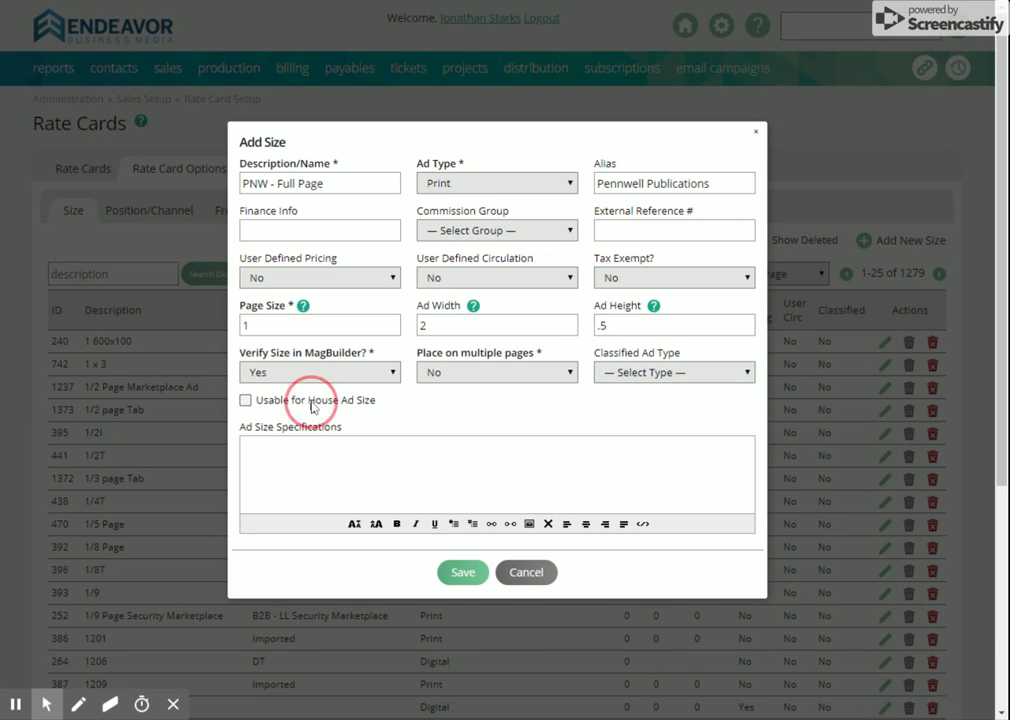
{"action": "left_click", "coordinate": [322, 401]}
{"action": "left_click", "coordinate": [526, 589]}
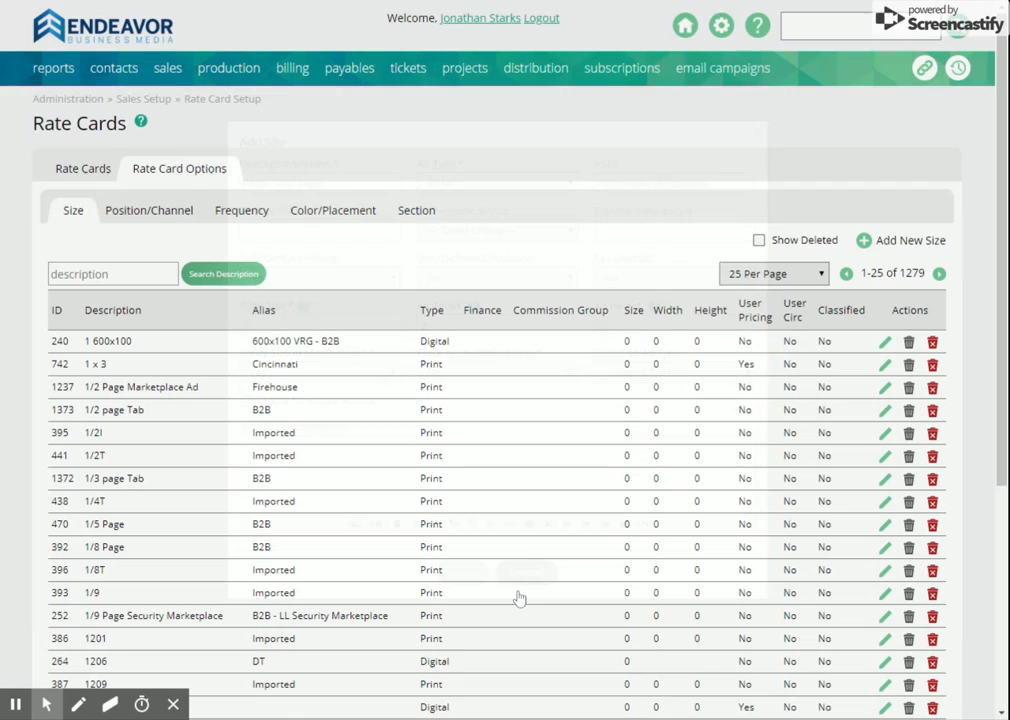
Step: Start a new position/channel entry with digital channel kept at No and cost 0.00, and discard it
{"action": "left_click", "coordinate": [139, 213]}
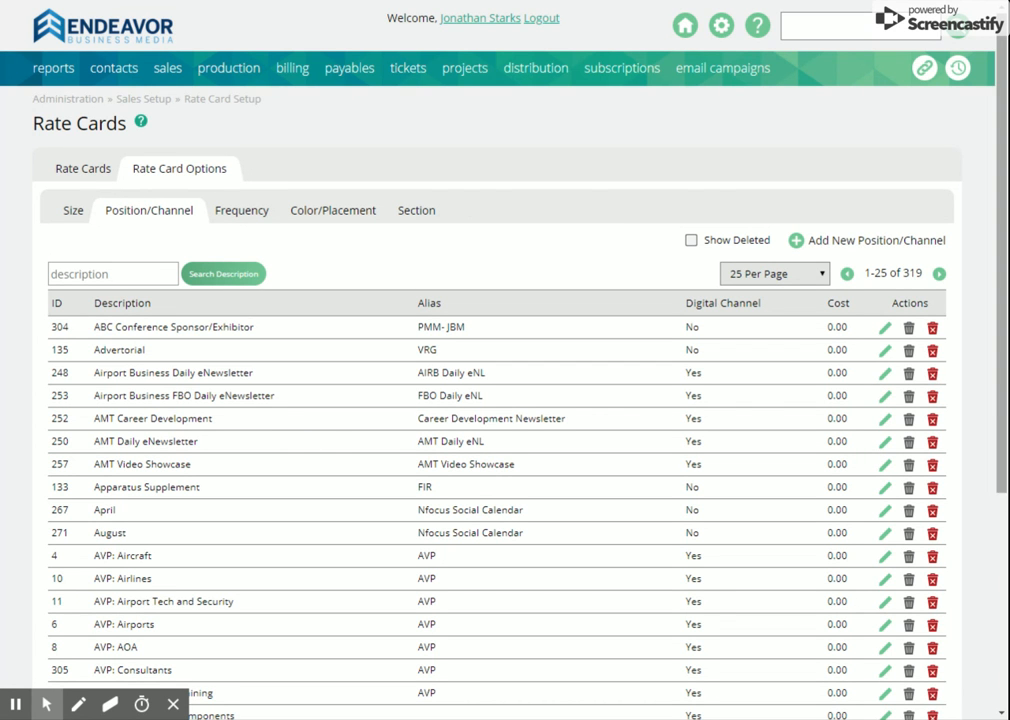
{"action": "left_click", "coordinate": [888, 241]}
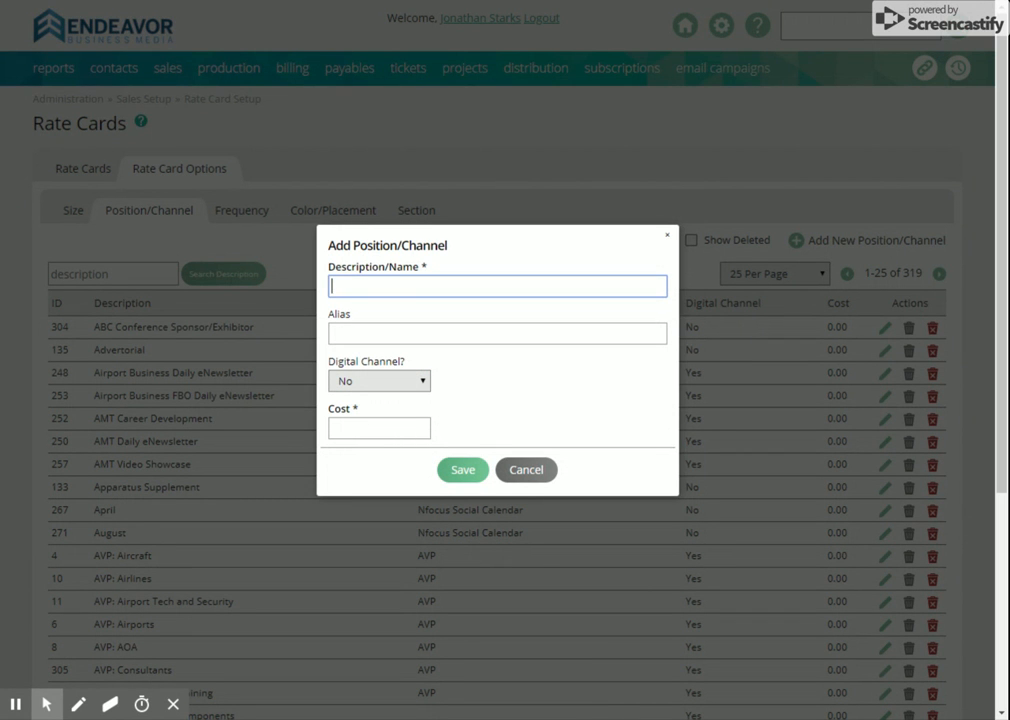
{"action": "left_click", "coordinate": [503, 338]}
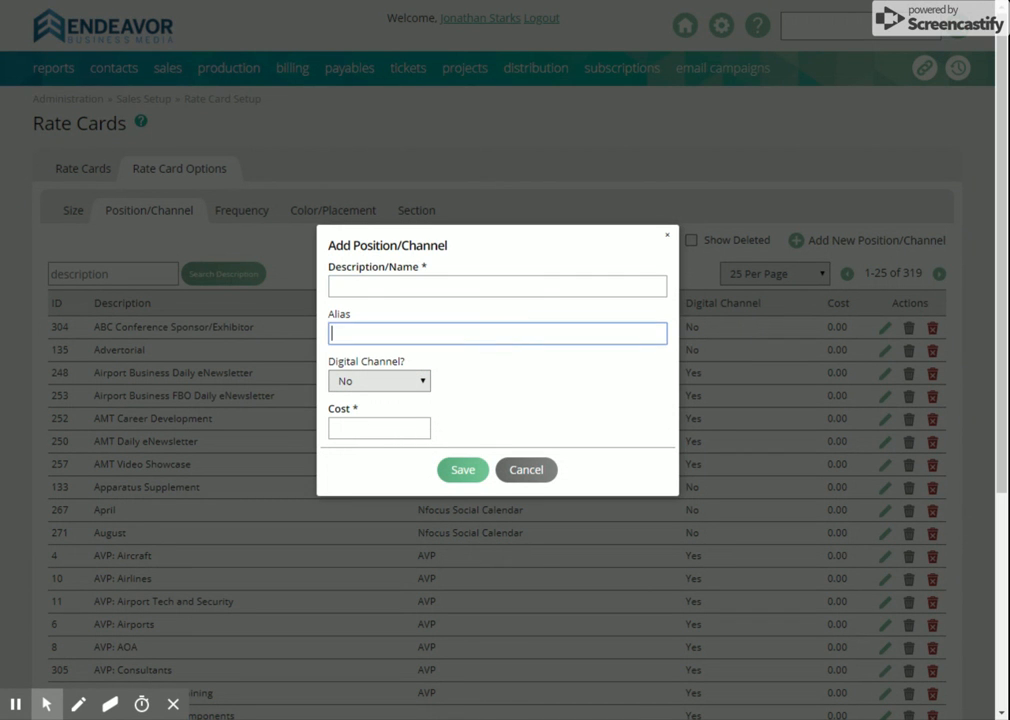
{"action": "left_click", "coordinate": [429, 382]}
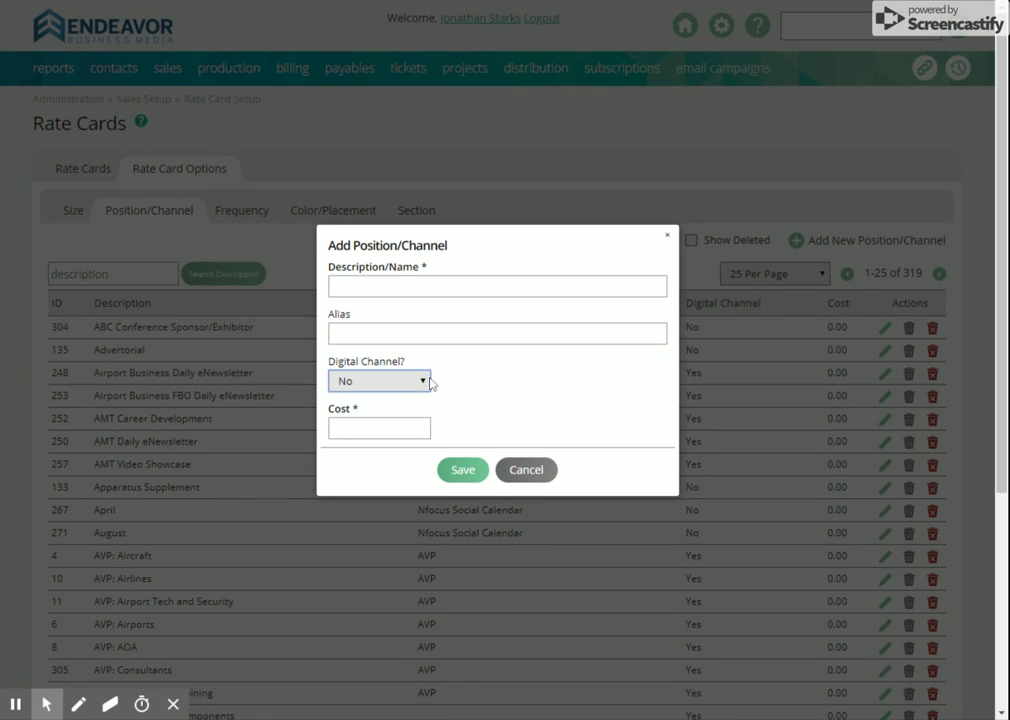
{"action": "left_click", "coordinate": [401, 424]}
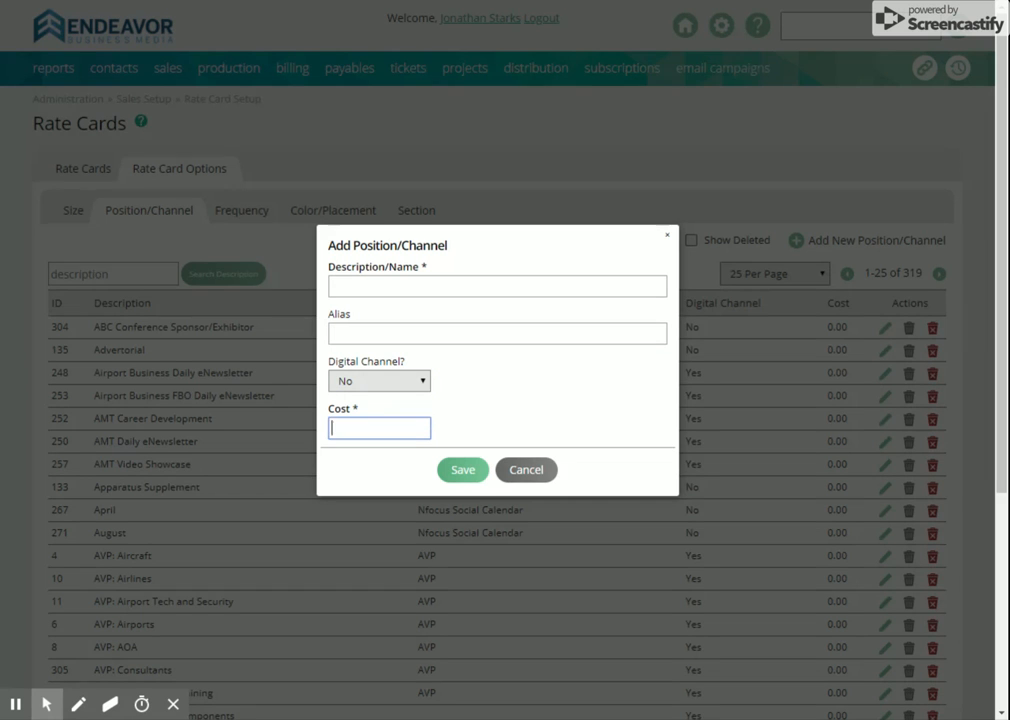
{"action": "type", "text": "0.00"}
{"action": "left_click", "coordinate": [518, 470]}
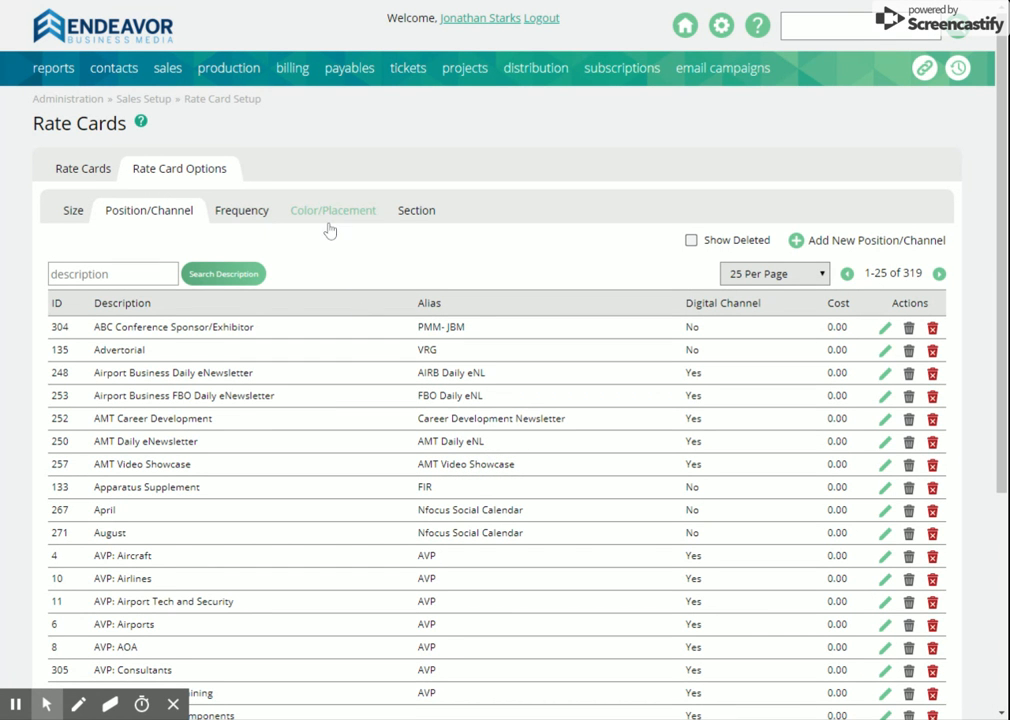
Step: Open the Arts section of the rate card options for editing and search its available publications for "waterwor"
{"action": "left_click", "coordinate": [413, 221]}
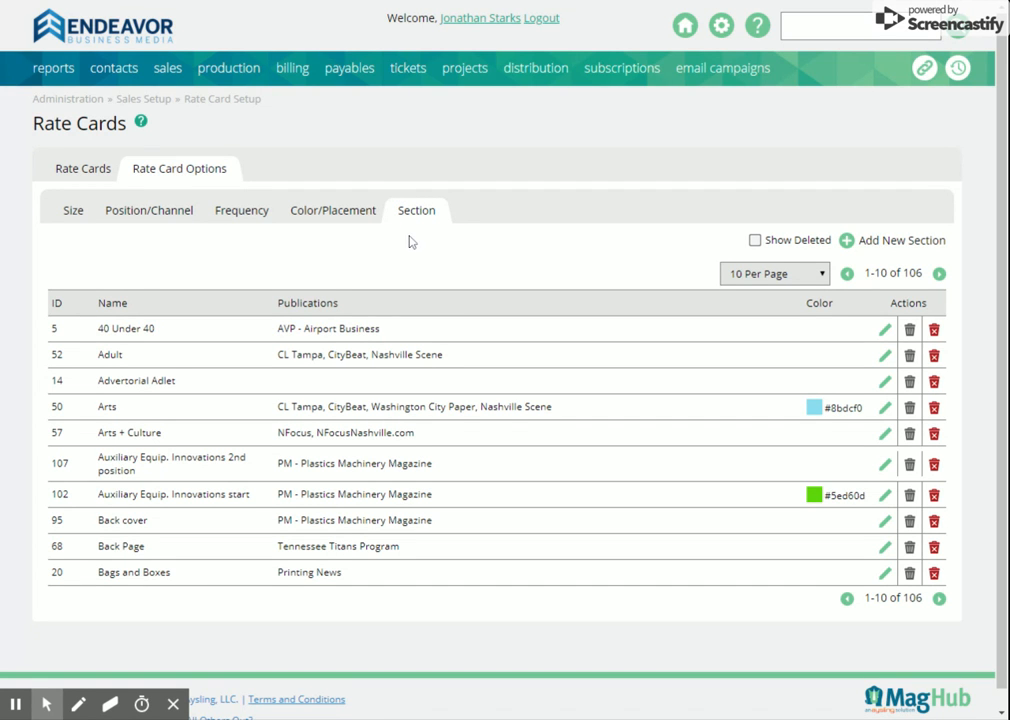
{"action": "left_click", "coordinate": [885, 409]}
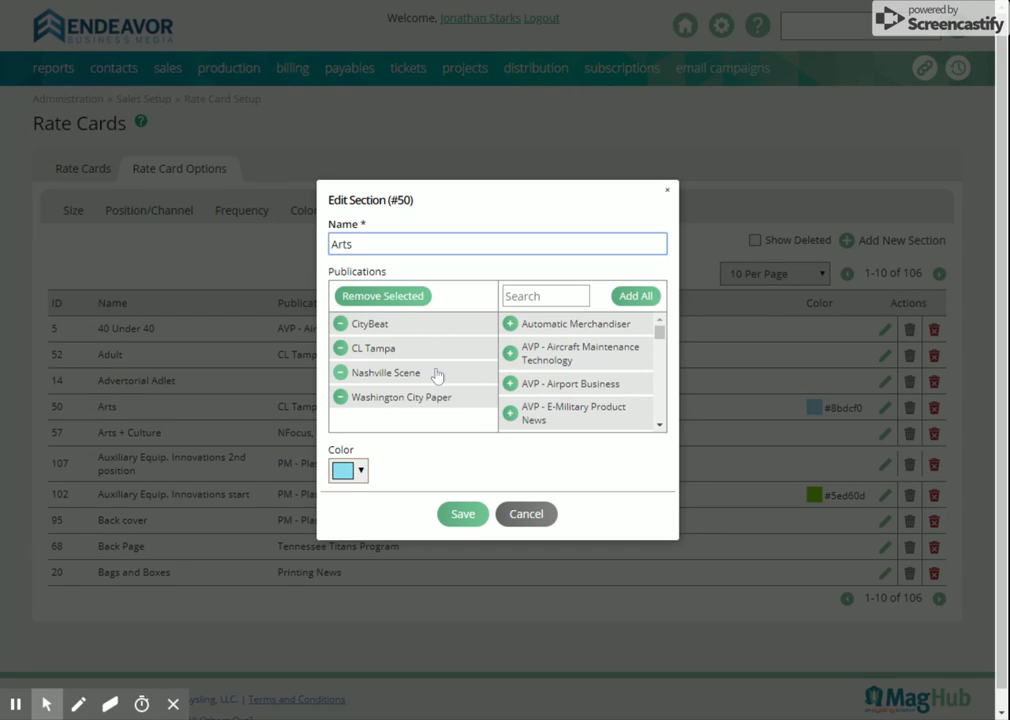
{"action": "scroll", "coordinate": [622, 379], "scroll_direction": "down", "scroll_amount": 4}
{"action": "left_click", "coordinate": [530, 296]}
{"action": "type", "text": "Washi"}
{"action": "key", "text": "BackSpace"}
{"action": "key", "text": "BackSpace"}
{"action": "key", "text": "BackSpace"}
{"action": "key", "text": "BackSpace"}
{"action": "type", "text": "ater"}
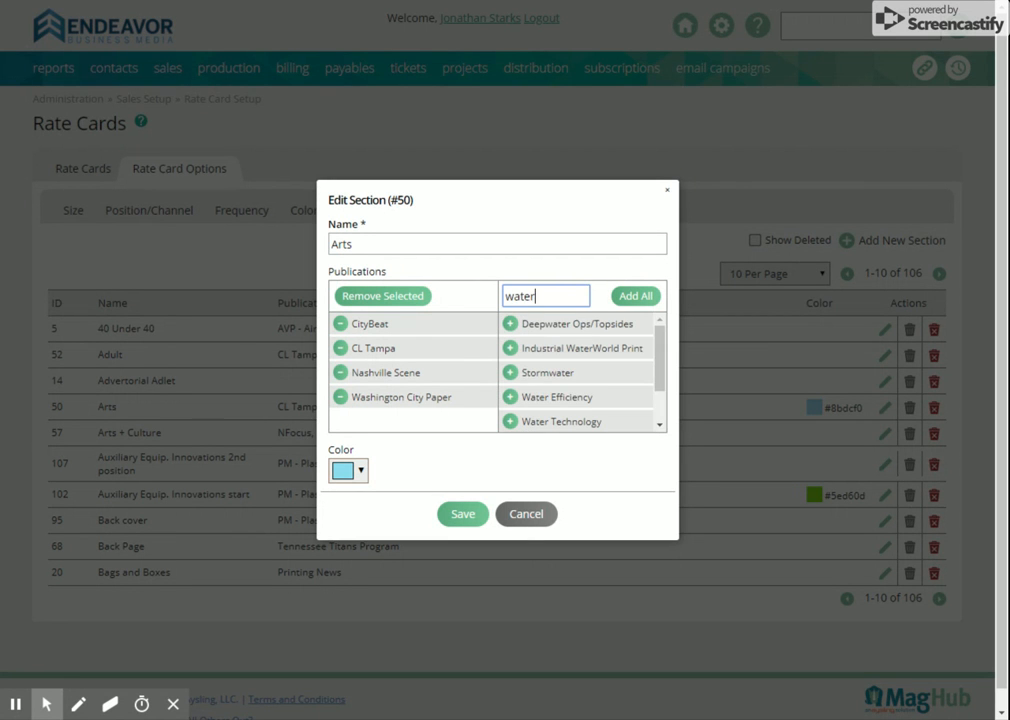
{"action": "type", "text": "rwor"}
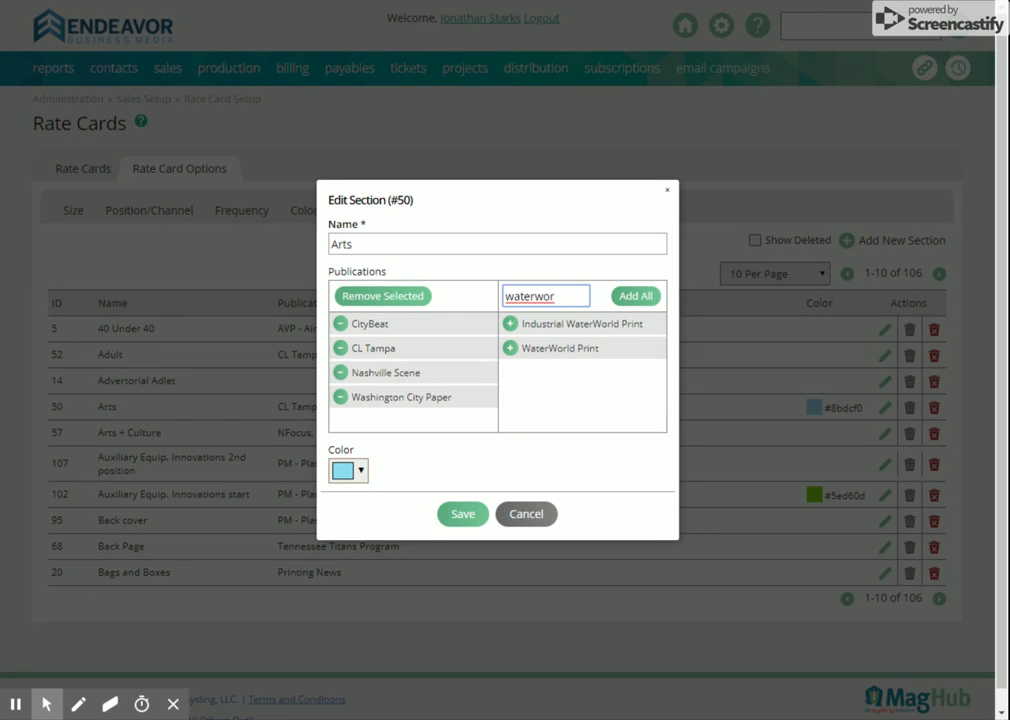
Step: Assign WaterWorld Print to the Arts section, remove it again, and close the section without saving
{"action": "left_click", "coordinate": [565, 350]}
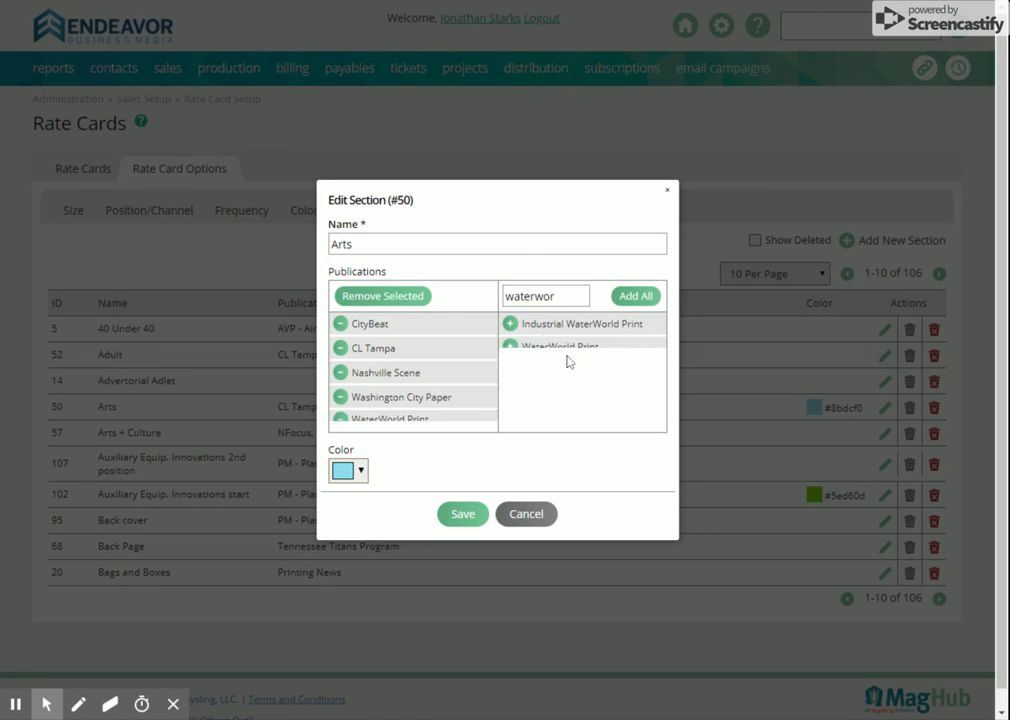
{"action": "left_click", "coordinate": [453, 425]}
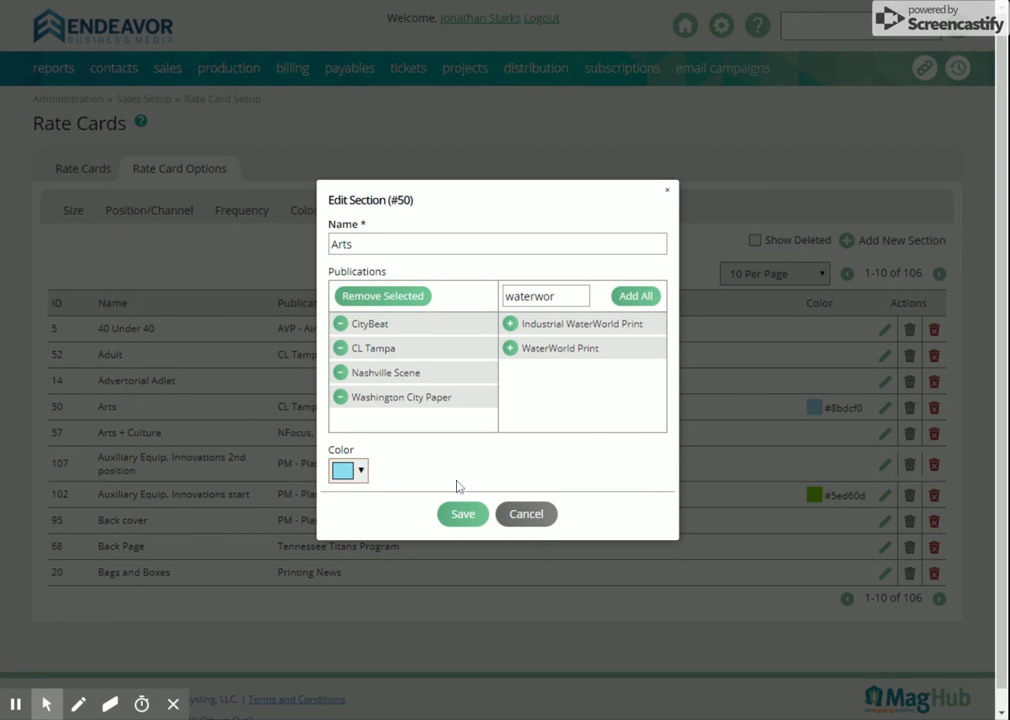
{"action": "left_click", "coordinate": [527, 516]}
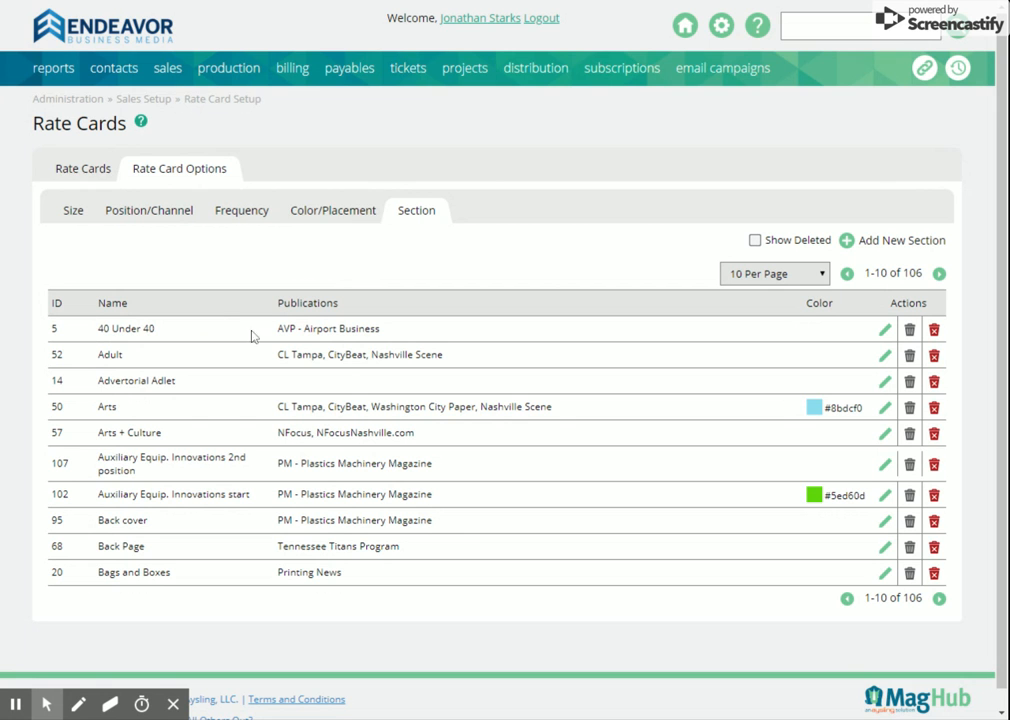
Step: Open the WaterWorld Print rate card for editing, search its available sizes for "PNW-", and clear the search
{"action": "left_click", "coordinate": [74, 172]}
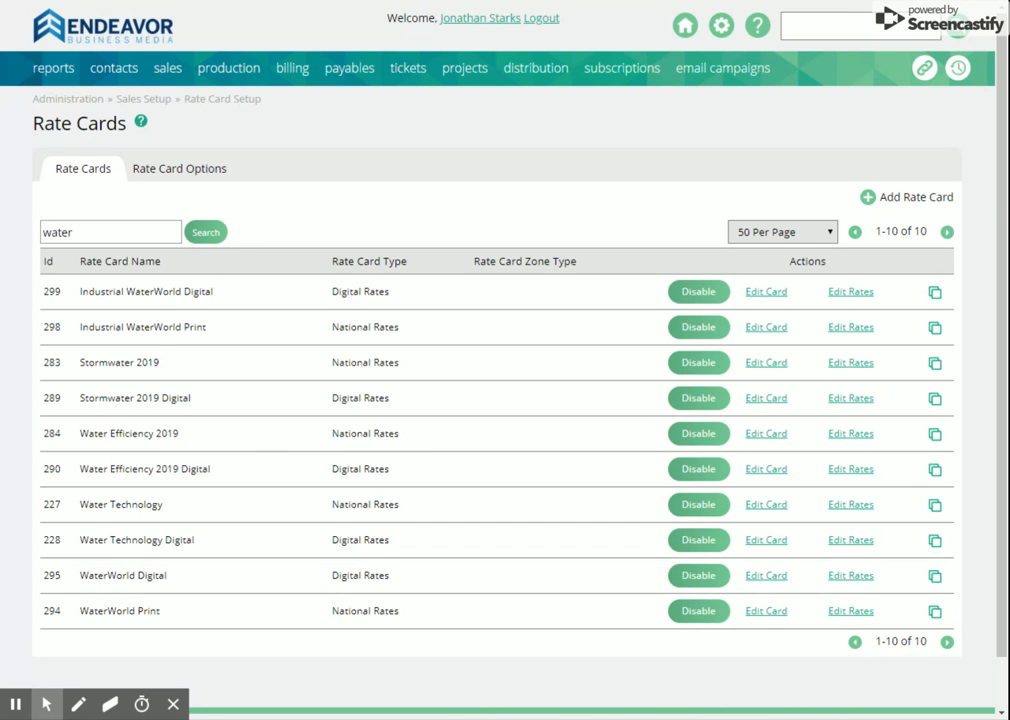
{"action": "left_click", "coordinate": [754, 622]}
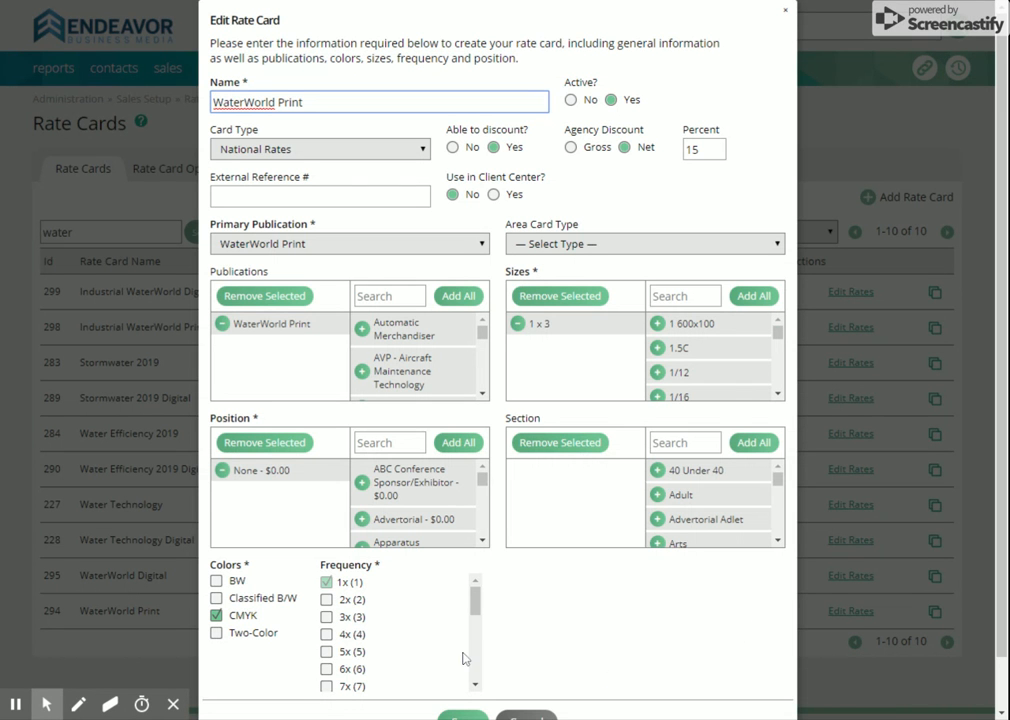
{"action": "left_click", "coordinate": [685, 296]}
{"action": "type", "text": "PN"}
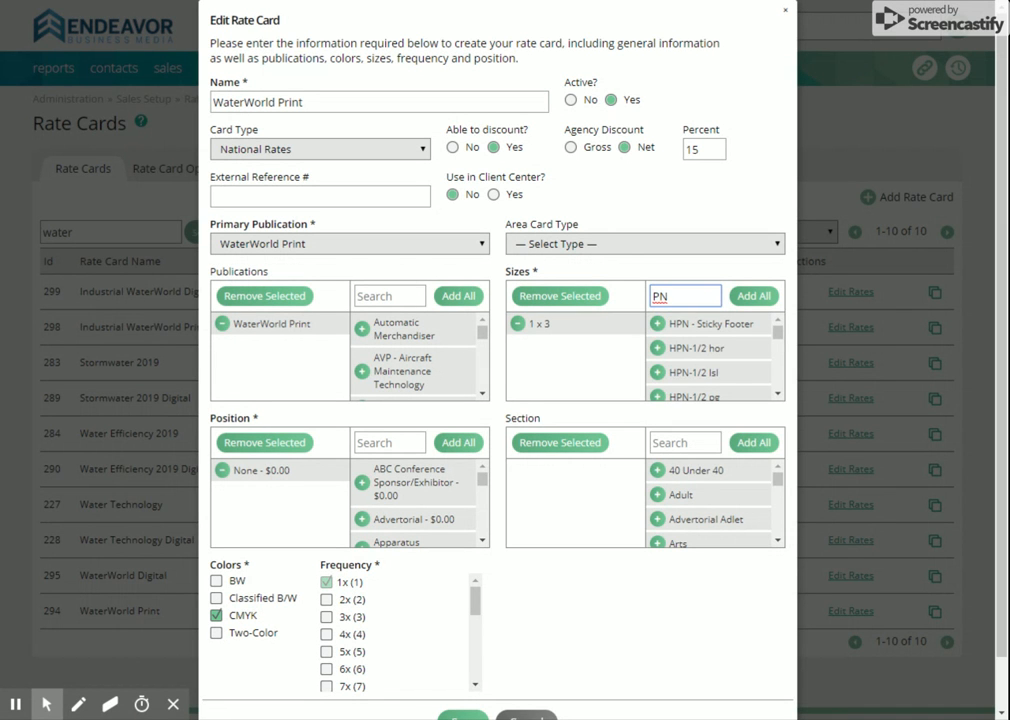
{"action": "type", "text": "W-"}
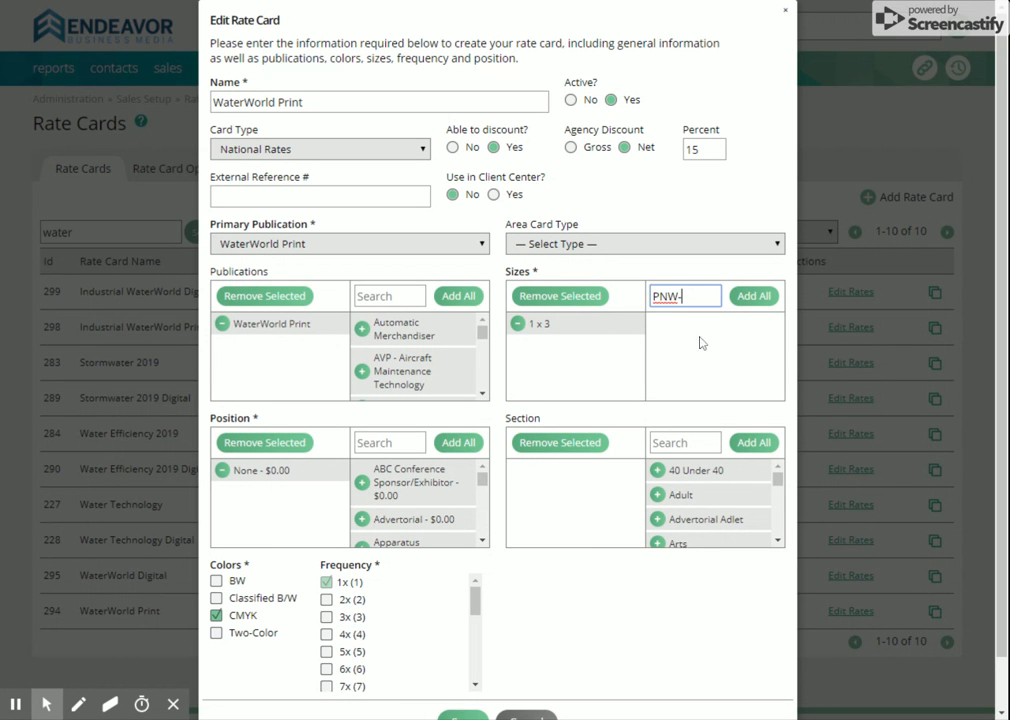
{"action": "double_click", "coordinate": [667, 295]}
{"action": "key", "text": "BackSpace"}
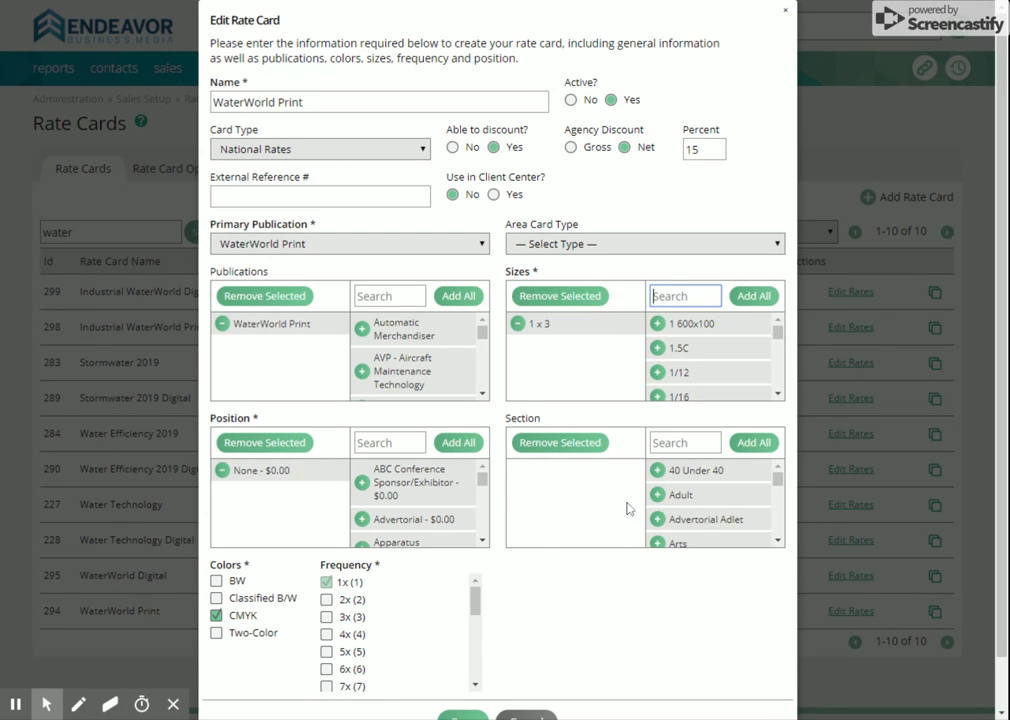
Step: Examine the rate card's frequency options down to MG/HA (99) and close the card without saving
{"action": "left_click_drag", "start_coordinate": [478, 608], "coordinate": [476, 614]}
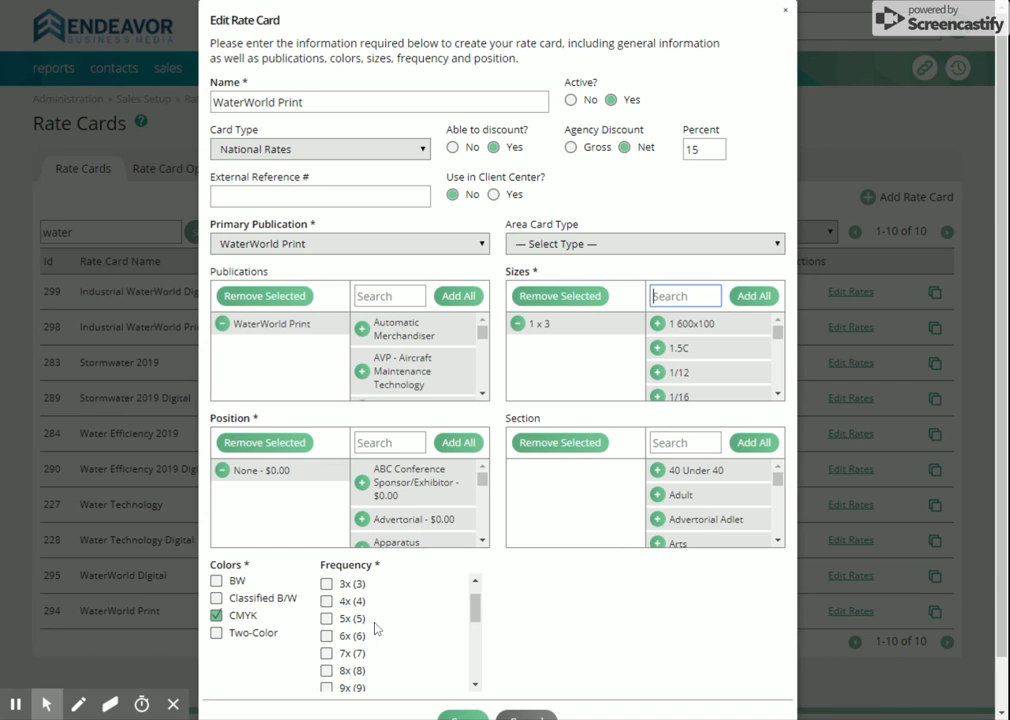
{"action": "left_click_drag", "start_coordinate": [478, 608], "coordinate": [476, 668]}
{"action": "left_click", "coordinate": [327, 683]}
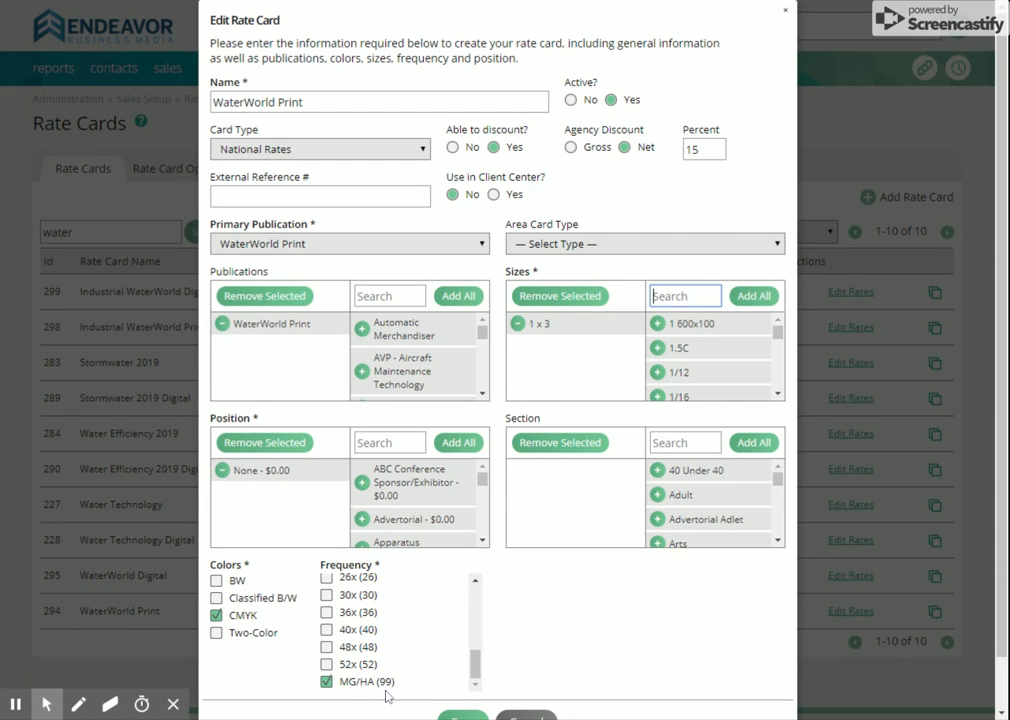
{"action": "scroll", "coordinate": [665, 636], "scroll_direction": "down", "scroll_amount": 1}
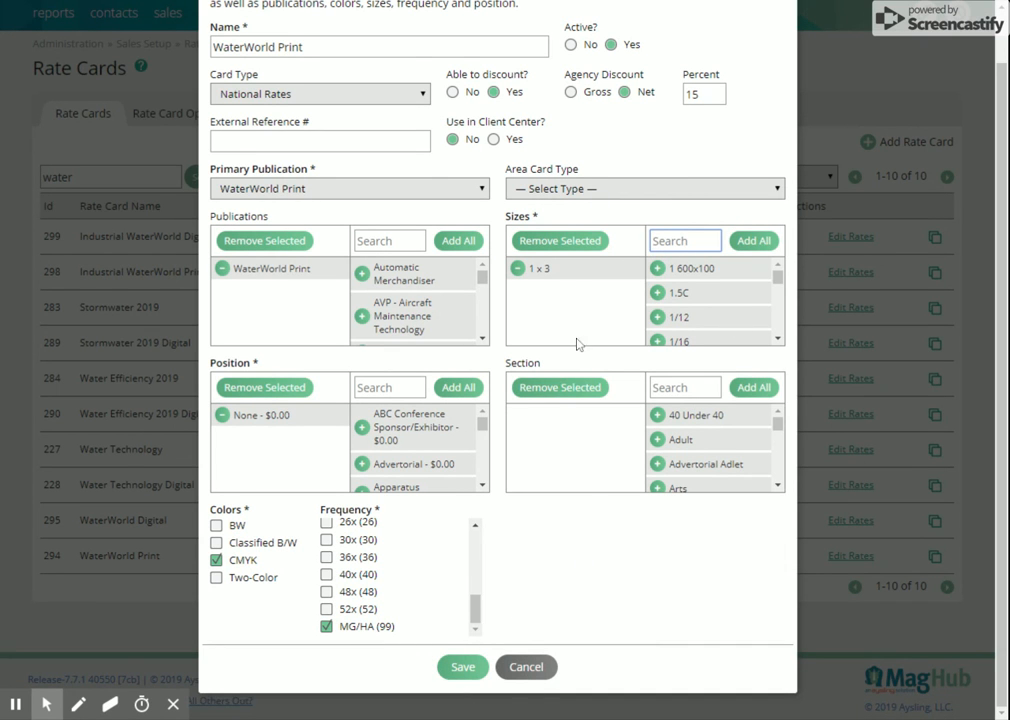
{"action": "left_click", "coordinate": [528, 667]}
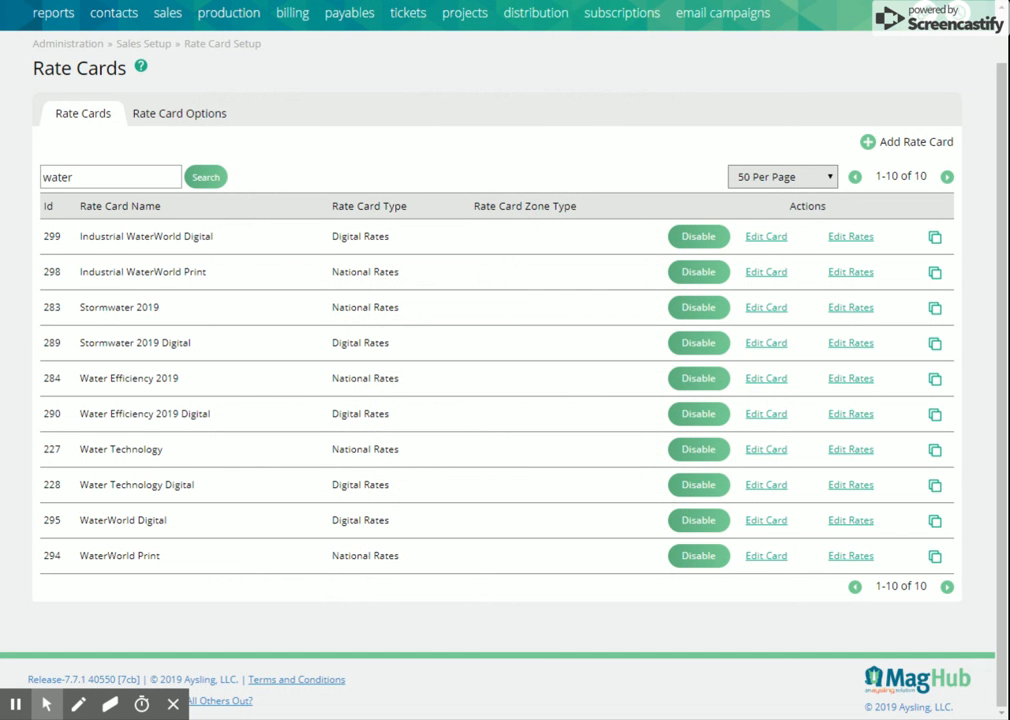
Step: Open WaterWorld Print's rates, show the position amounts, enter 5000 as the 1x rate for size 1 x 3, and cancel the update
{"action": "left_click", "coordinate": [842, 561]}
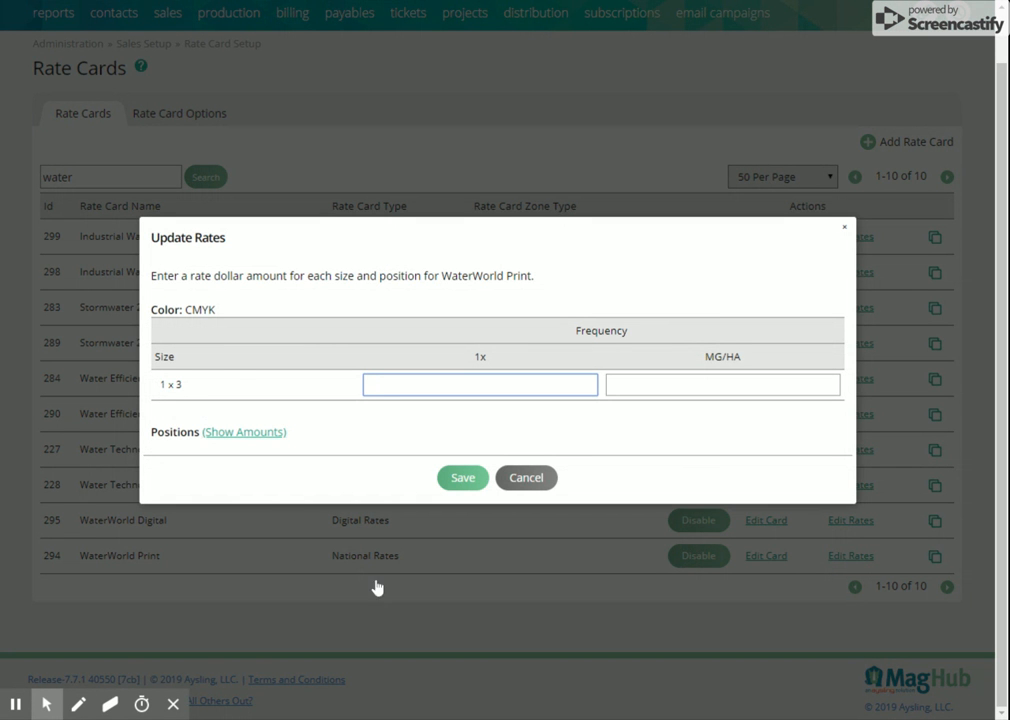
{"action": "left_click", "coordinate": [253, 434]}
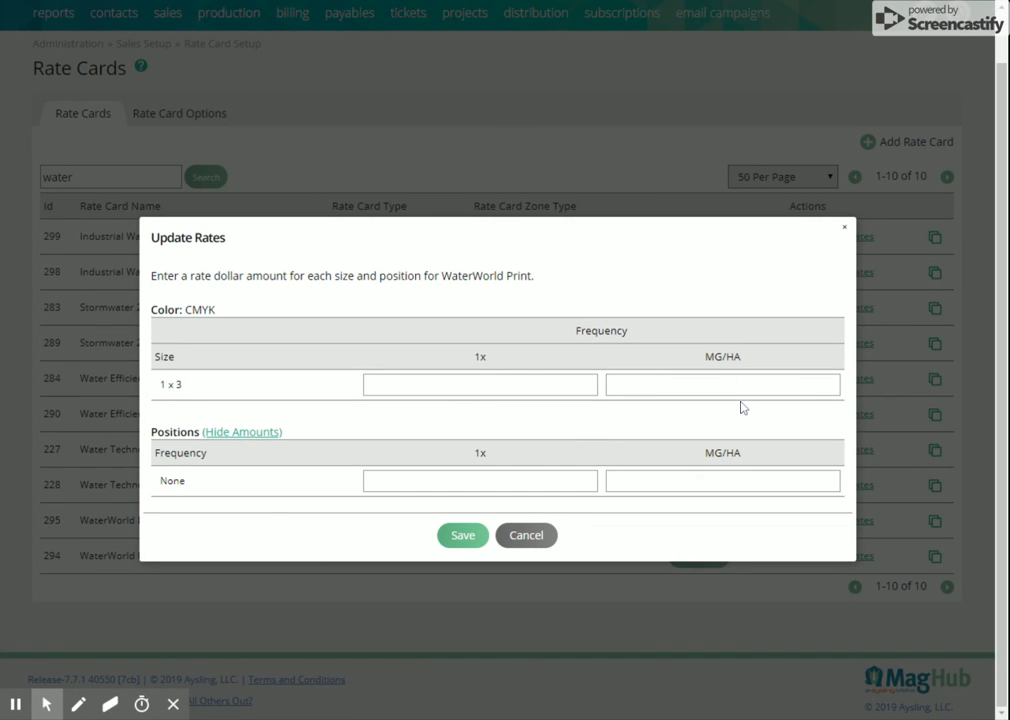
{"action": "left_click", "coordinate": [512, 388]}
{"action": "type", "text": "5000"}
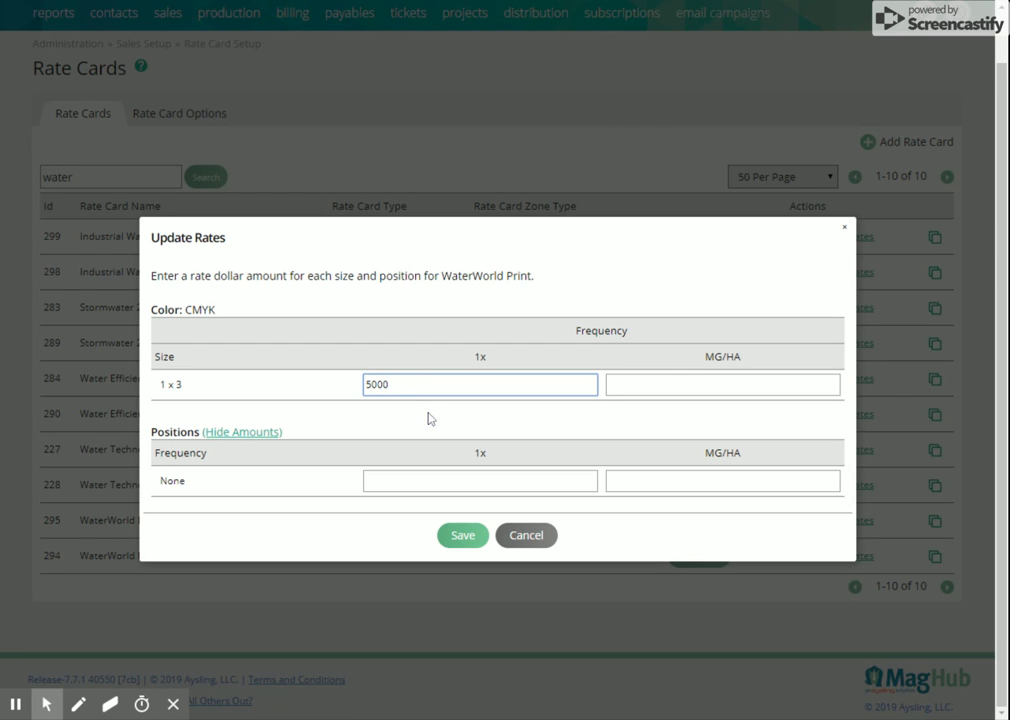
{"action": "left_click", "coordinate": [415, 480]}
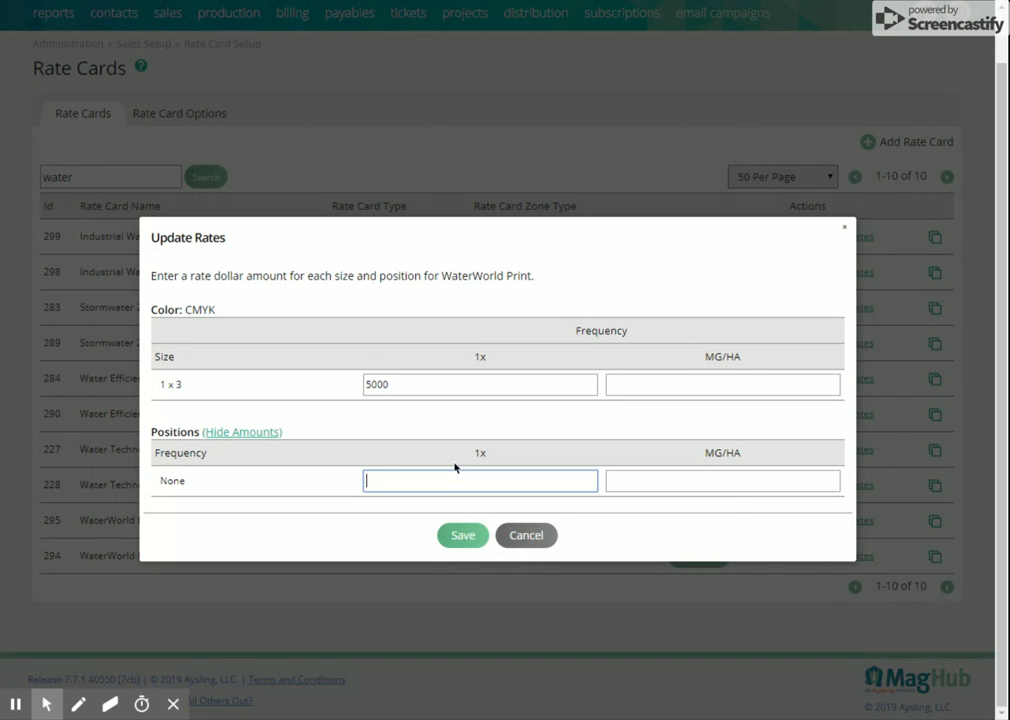
{"action": "left_click", "coordinate": [626, 426]}
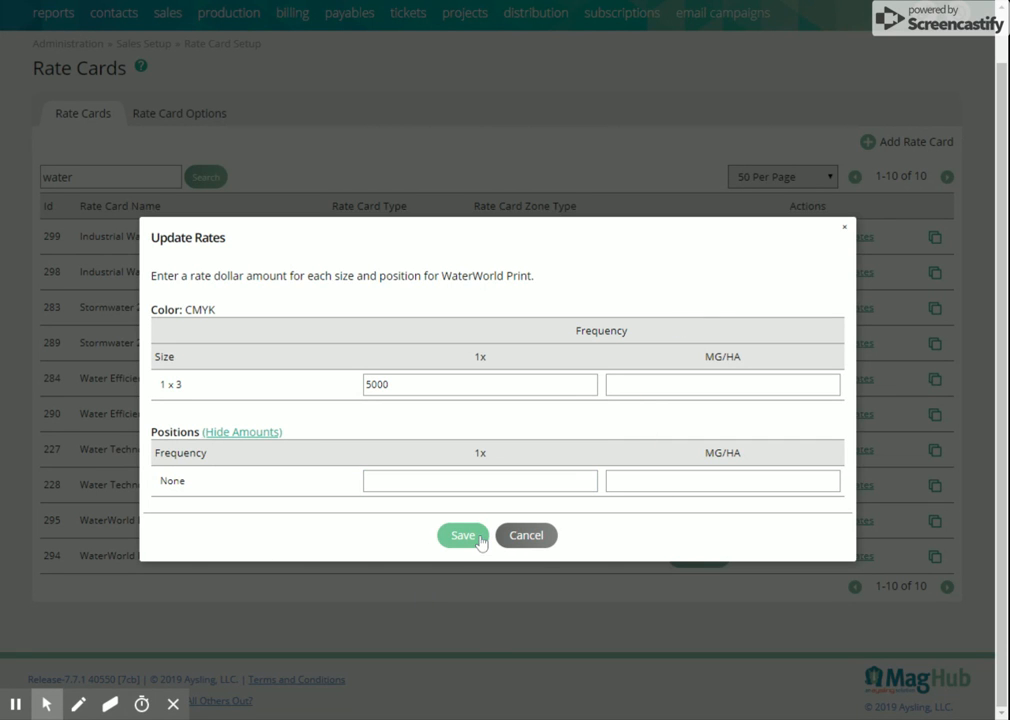
{"action": "left_click", "coordinate": [525, 537]}
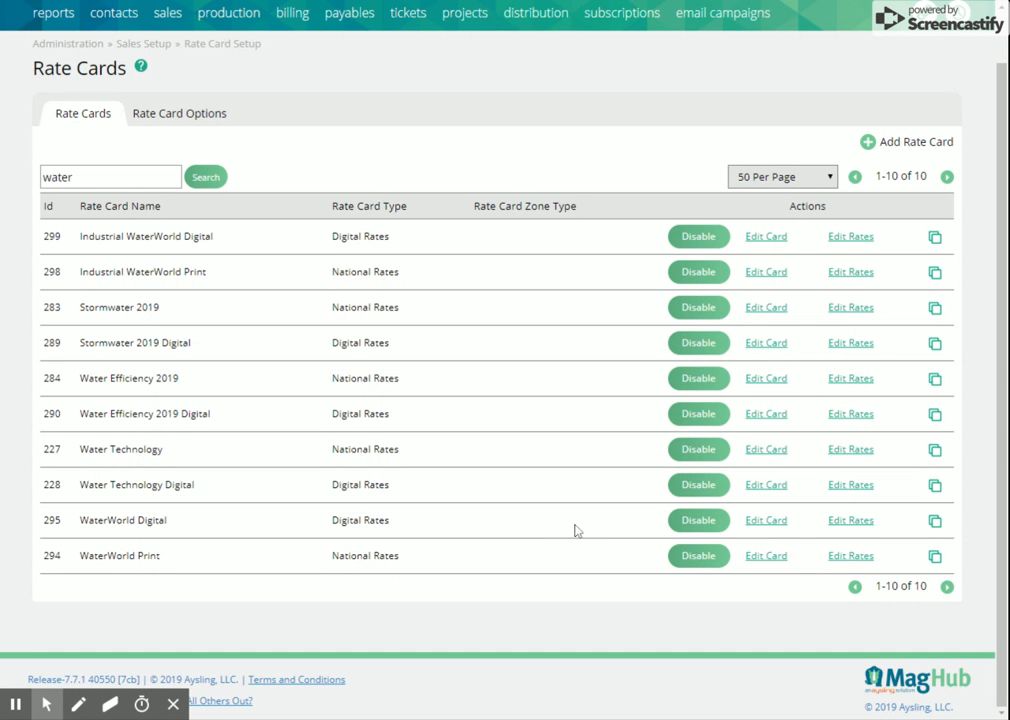